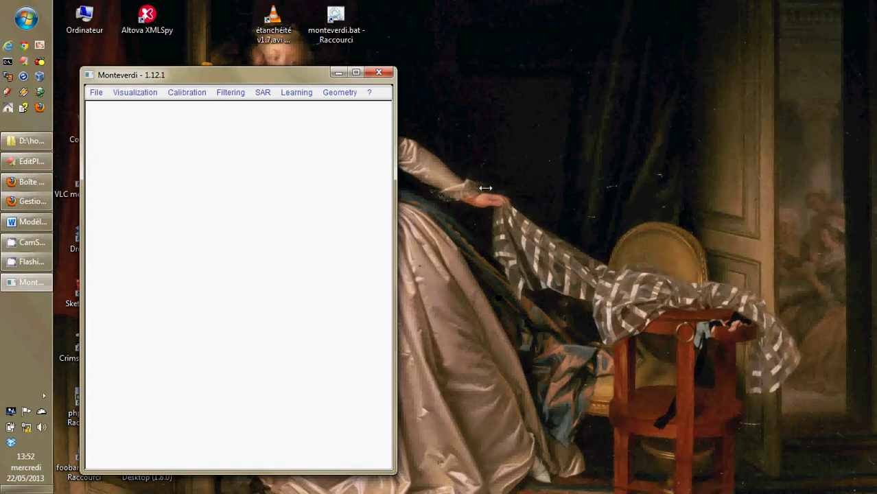
Browse for a dataset to open in the La Réunion/IMG_PHR1A_P_001 folder and show its files as a detailed list
{"action": "left_click_drag", "start_coordinate": [113, 77], "coordinate": [106, 47]}
{"action": "left_click", "coordinate": [90, 61]}
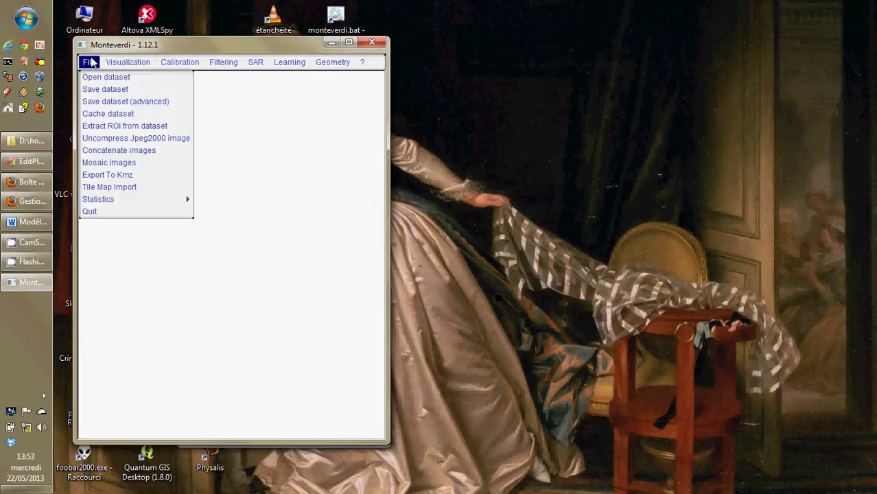
{"action": "left_click", "coordinate": [103, 75]}
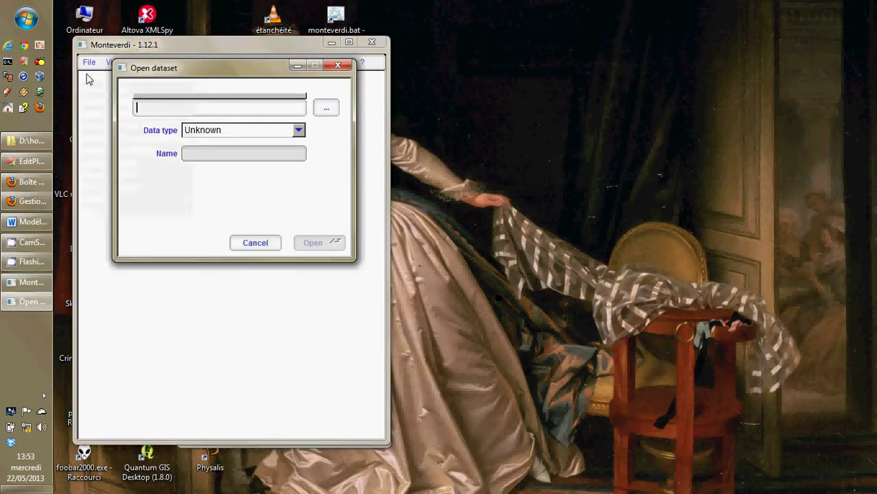
{"action": "left_click", "coordinate": [327, 108]}
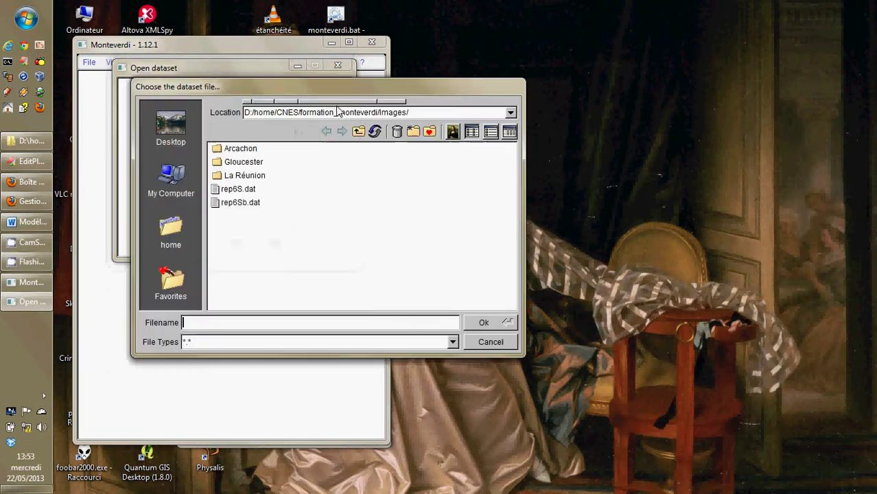
{"action": "left_click", "coordinate": [242, 176]}
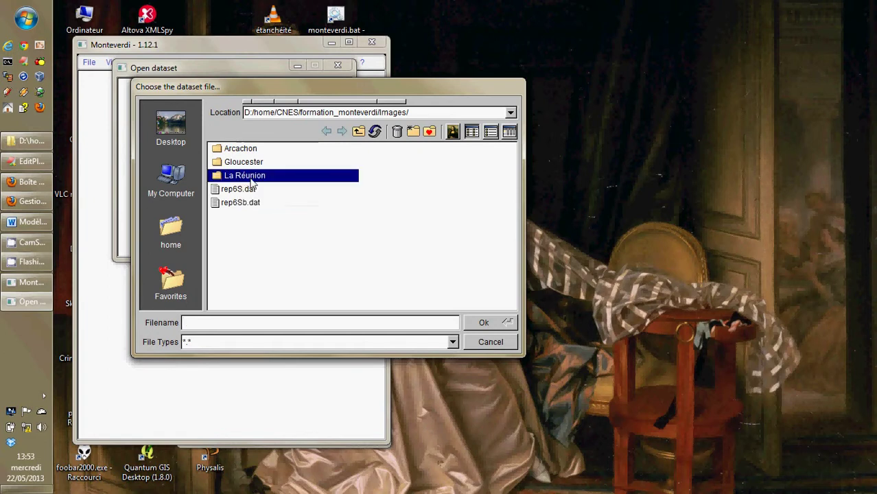
{"action": "double_click", "coordinate": [213, 177]}
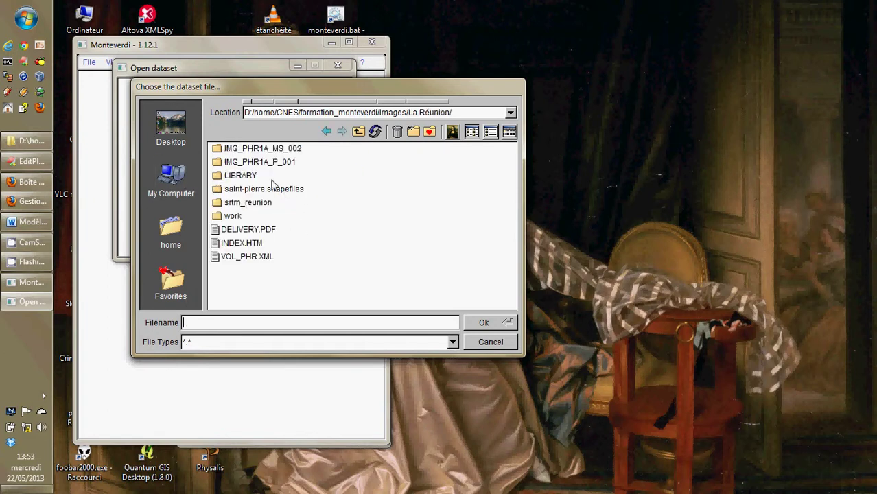
{"action": "double_click", "coordinate": [254, 164]}
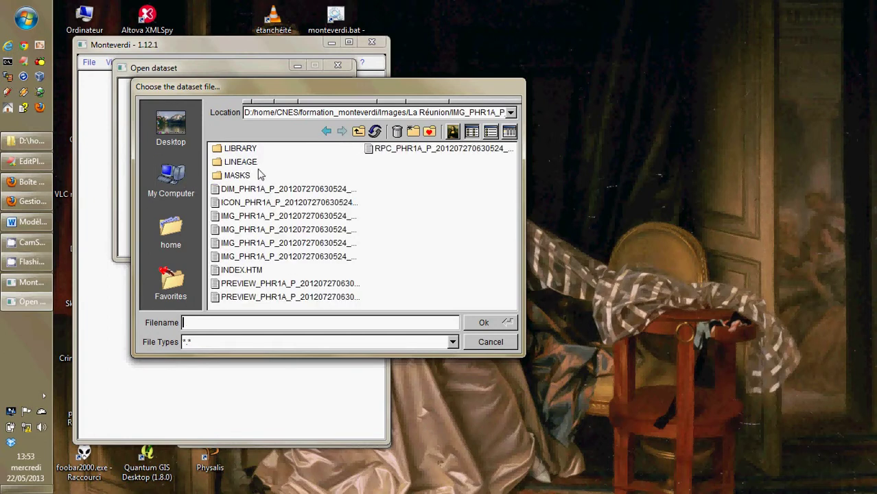
{"action": "left_click", "coordinate": [510, 132]}
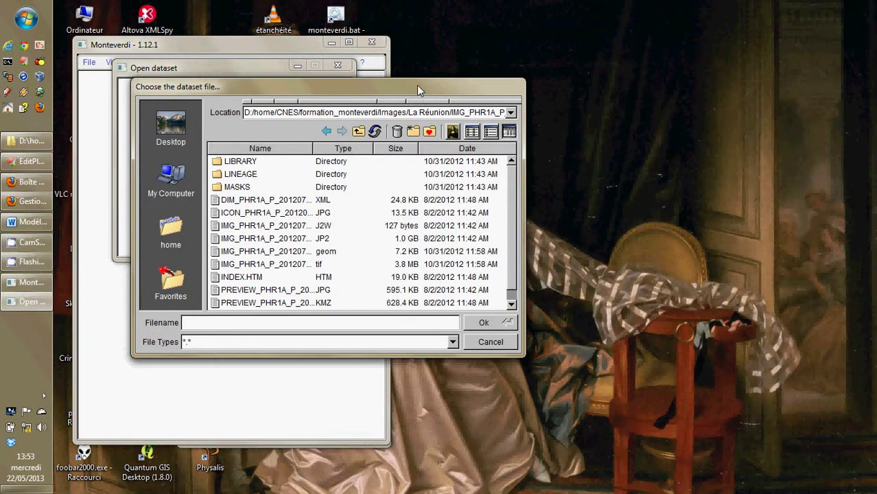
Open the IMG_PHR1A_P JP2 image from that folder as a dataset at resolution 0
{"action": "left_click_drag", "start_coordinate": [416, 86], "coordinate": [386, 46]}
{"action": "left_click_drag", "start_coordinate": [490, 314], "coordinate": [648, 444]}
{"action": "left_click", "coordinate": [276, 199]}
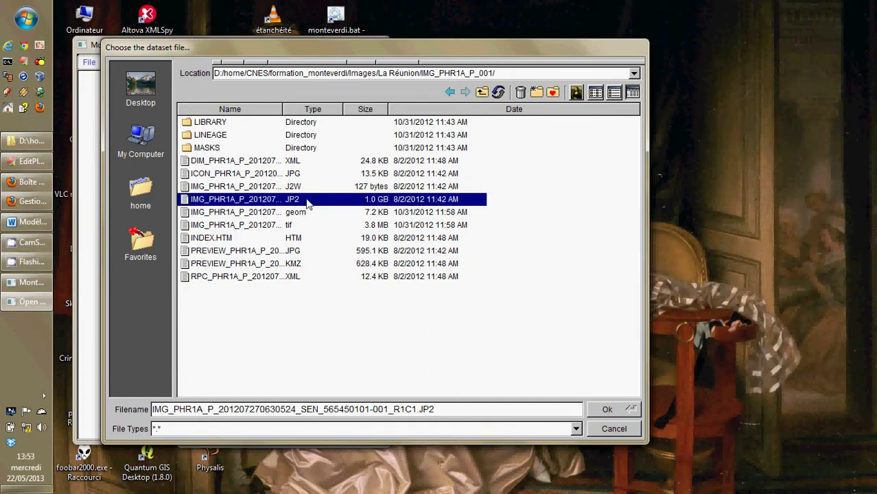
{"action": "left_click", "coordinate": [597, 409]}
{"action": "left_click", "coordinate": [302, 246]}
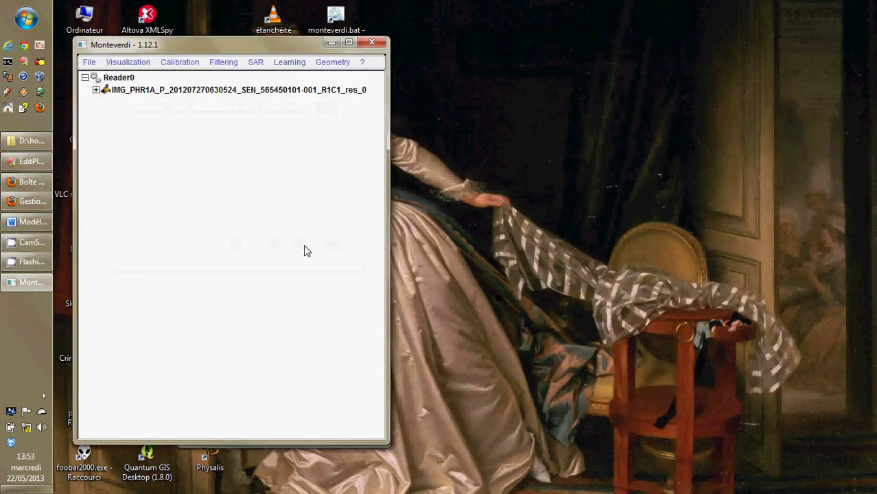
{"action": "left_click_drag", "start_coordinate": [130, 48], "coordinate": [142, 39]}
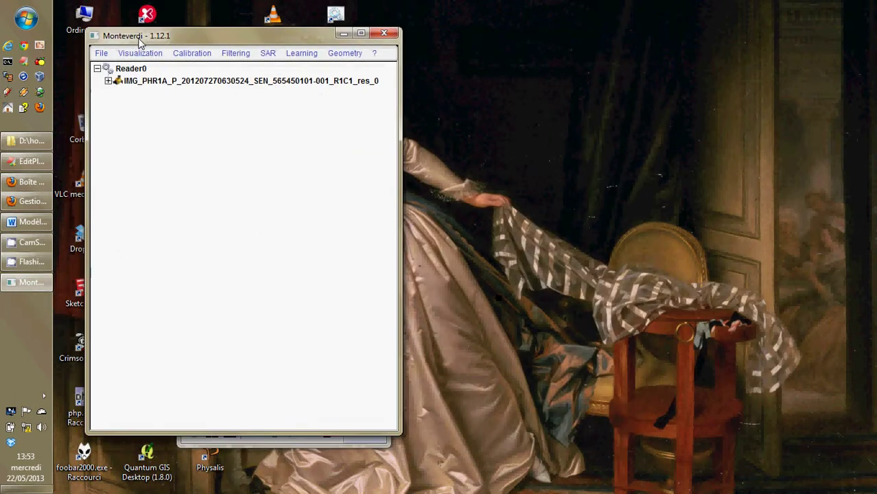
Start Uncompress Jpeg2000 image with the IMG_PHR1A_P panchromatic dataset as the image to read
{"action": "left_click", "coordinate": [101, 53]}
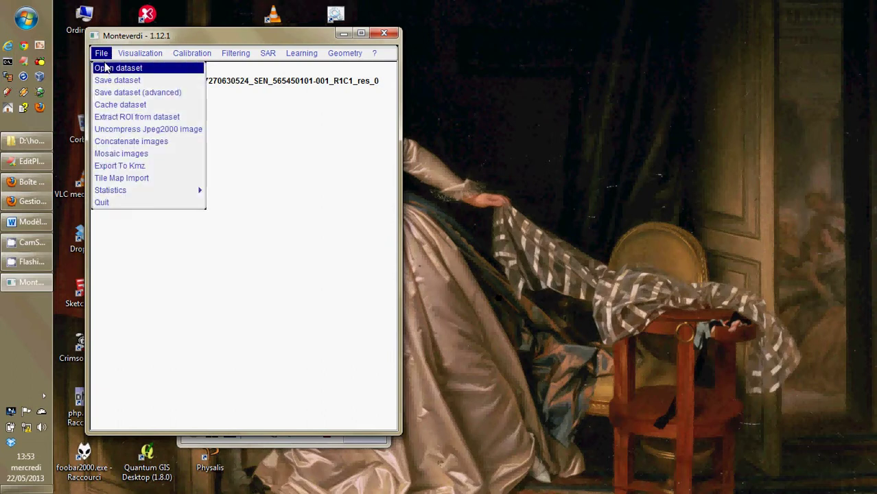
{"action": "left_click", "coordinate": [123, 132]}
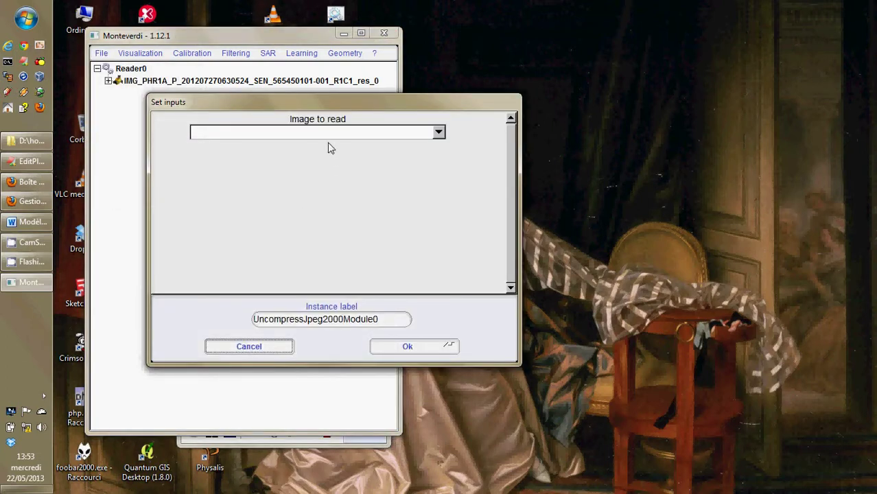
{"action": "left_click", "coordinate": [367, 131]}
{"action": "mouse_move", "coordinate": [343, 149]}
{"action": "left_click", "coordinate": [475, 148]}
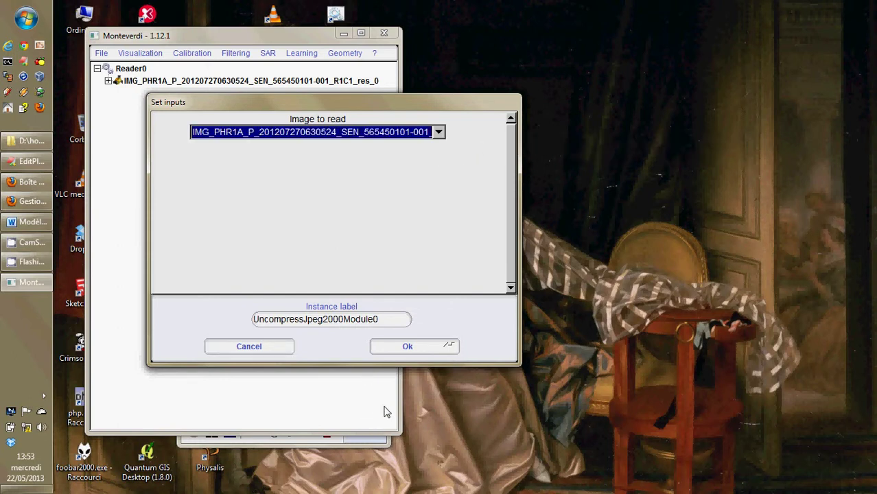
{"action": "left_click", "coordinate": [407, 346]}
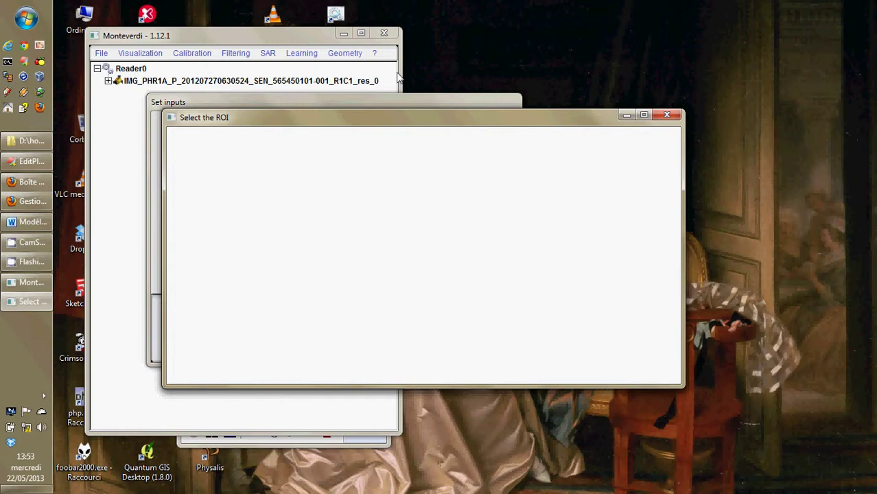
Select a single coastal tile at about X 21485, Y 29451 as the ROI and save it as extactPA.tif in the work folder
{"action": "left_click_drag", "start_coordinate": [337, 119], "coordinate": [320, 85]}
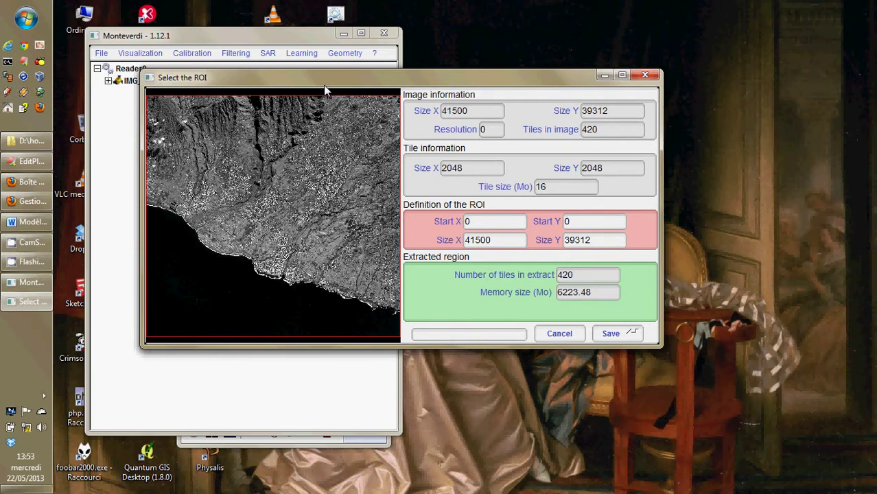
{"action": "left_click", "coordinate": [278, 277]}
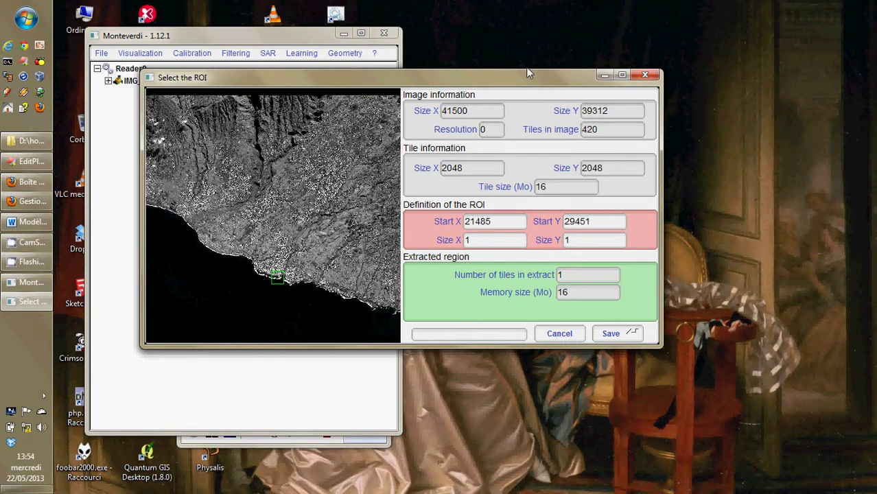
{"action": "left_click", "coordinate": [610, 336]}
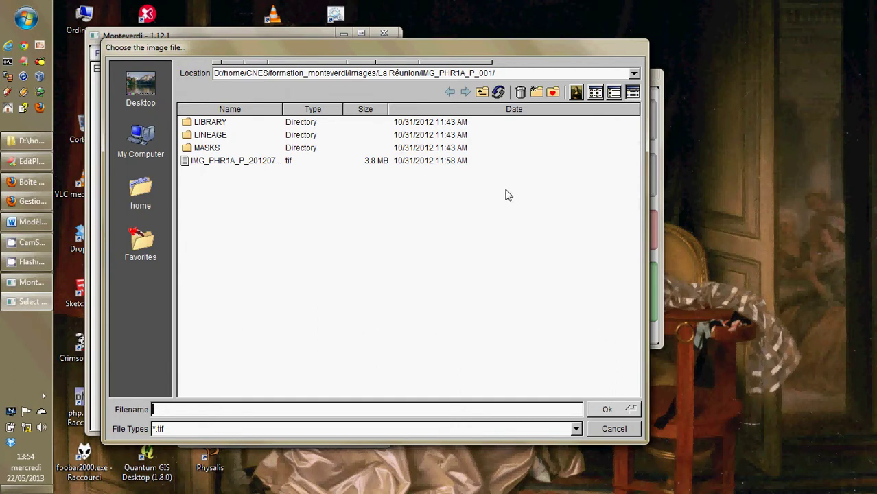
{"action": "left_click", "coordinate": [482, 91]}
{"action": "double_click", "coordinate": [190, 190]}
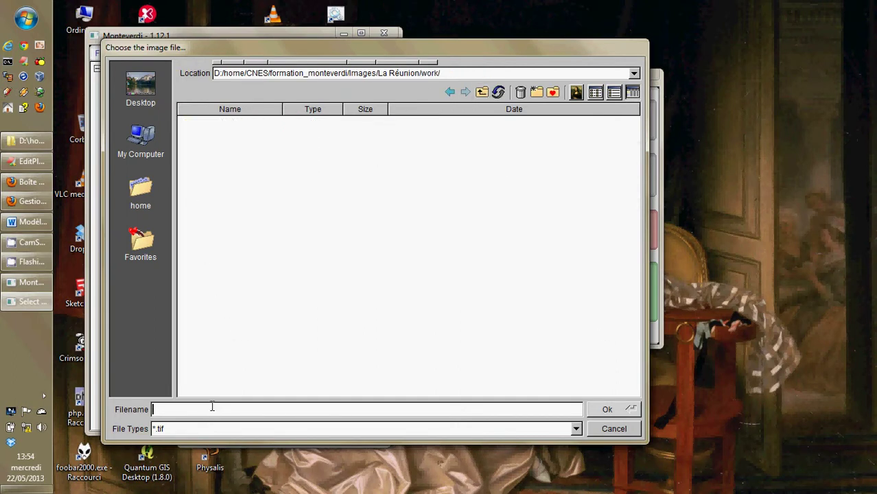
{"action": "type", "text": "extactPA.tif"}
{"action": "left_click", "coordinate": [604, 410]}
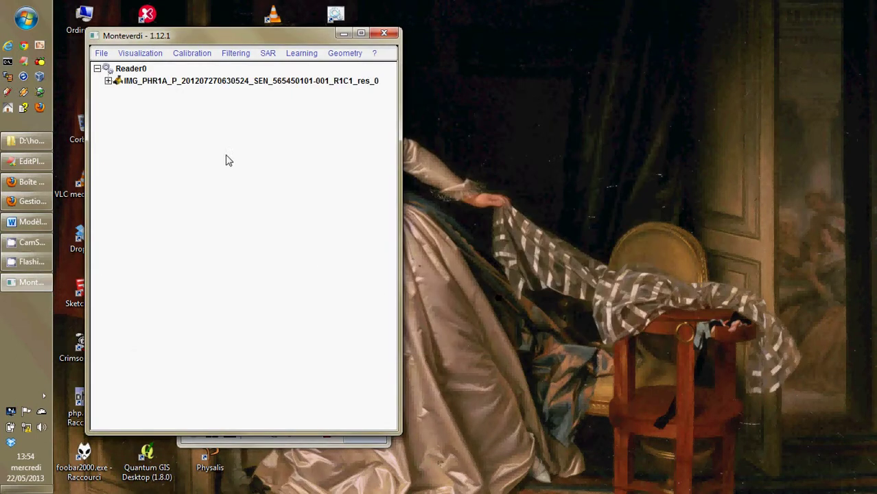
{"action": "left_click", "coordinate": [96, 54]}
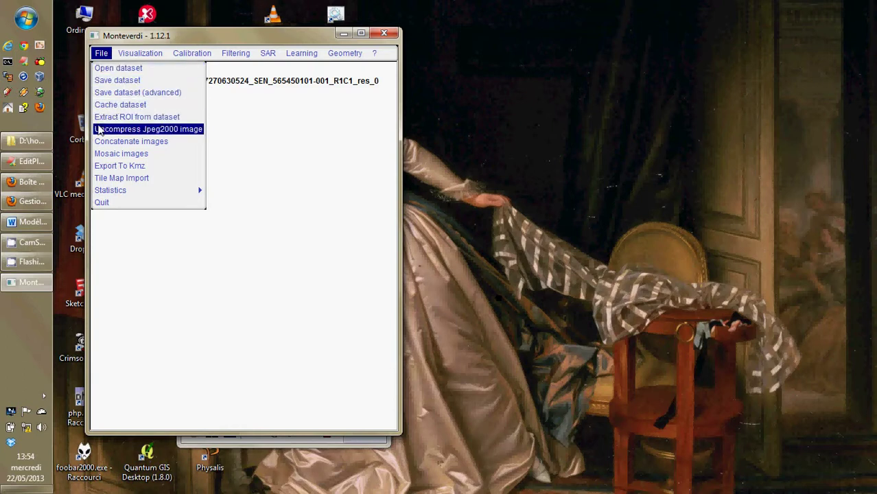
{"action": "left_click", "coordinate": [116, 80]}
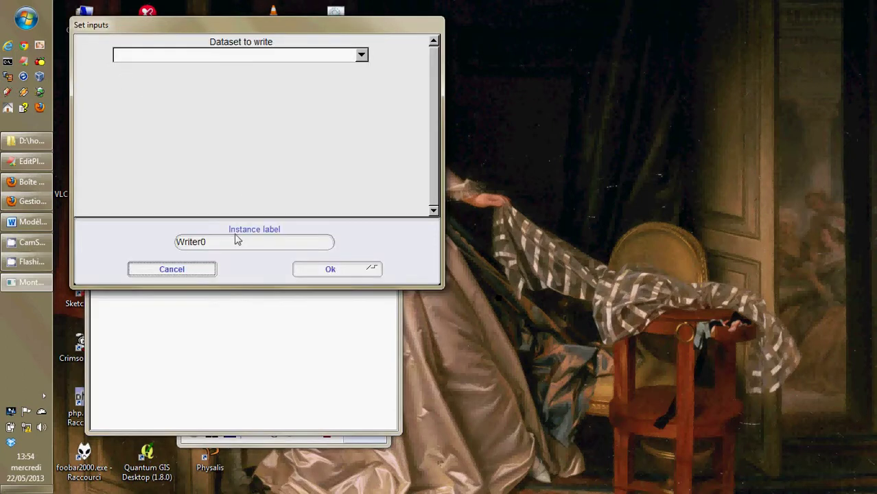
{"action": "left_click", "coordinate": [213, 269]}
Open the IMG_PHR1A_MS JP2 image from the La Réunion/IMG_PHR1A_MS_002 folder as a Pleiades dataset at resolution 0
{"action": "left_click", "coordinate": [101, 53]}
{"action": "left_click", "coordinate": [114, 73]}
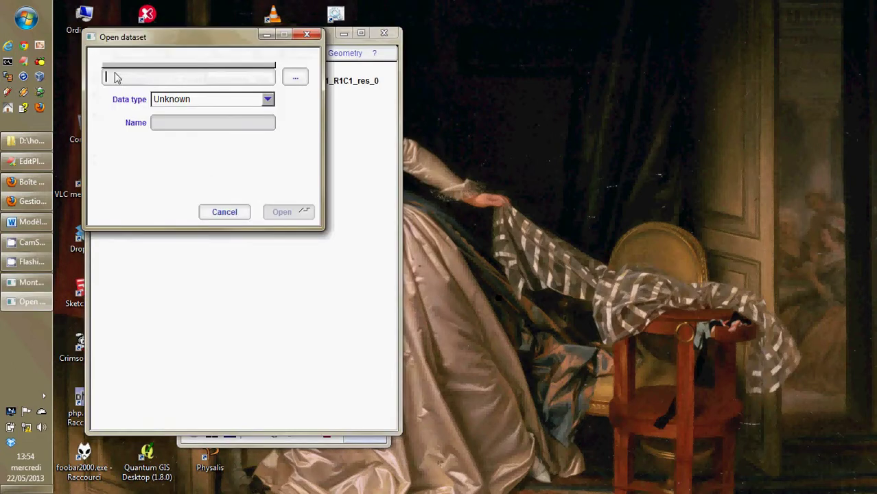
{"action": "left_click", "coordinate": [288, 77]}
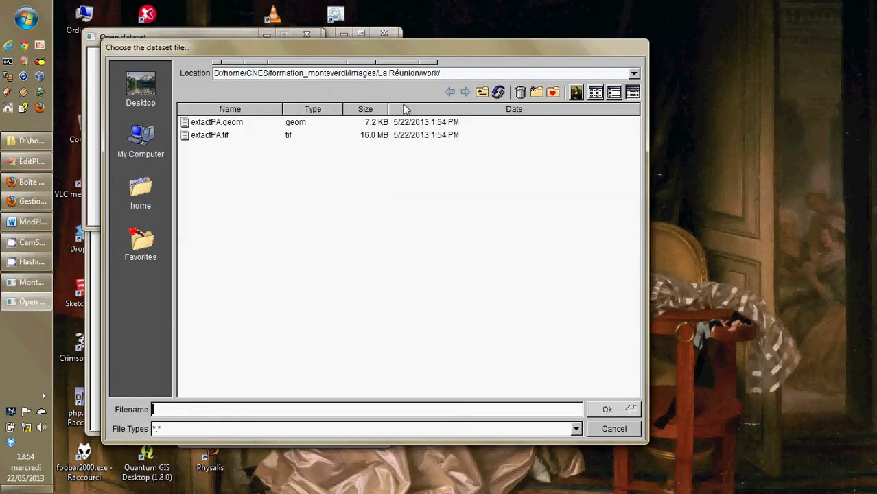
{"action": "left_click", "coordinate": [482, 92]}
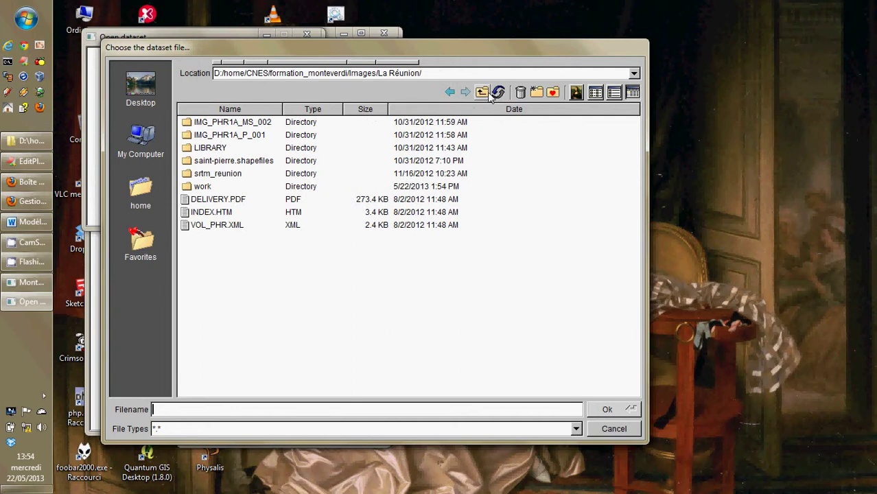
{"action": "double_click", "coordinate": [251, 123]}
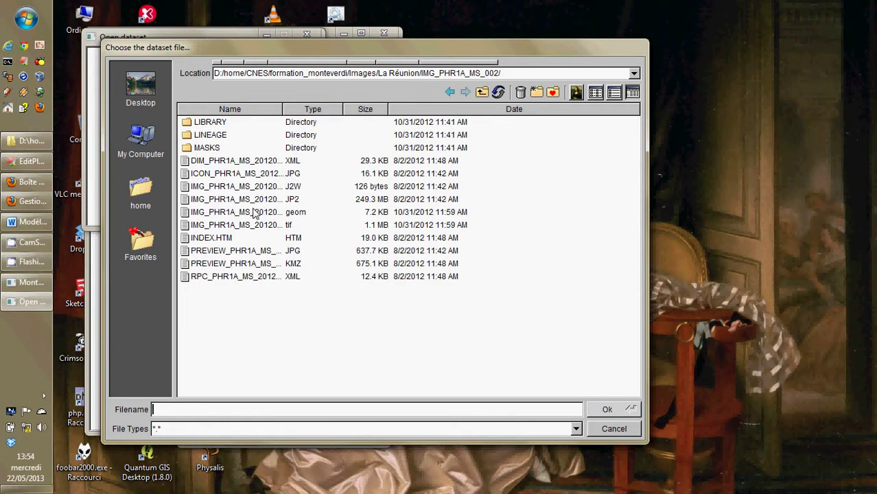
{"action": "left_click", "coordinate": [265, 201]}
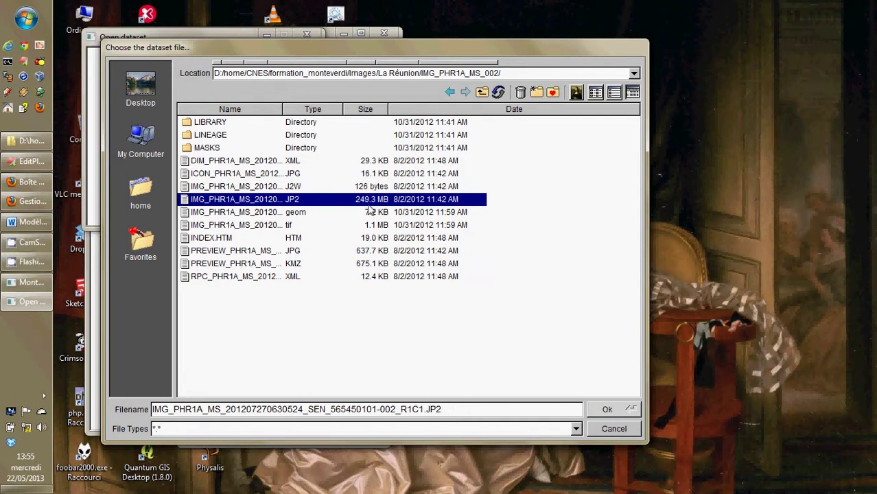
{"action": "left_click", "coordinate": [592, 410]}
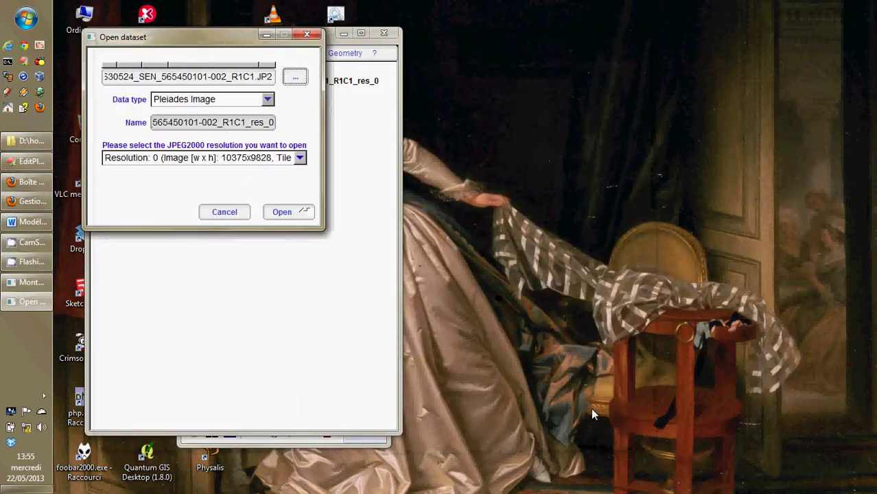
{"action": "left_click", "coordinate": [278, 217]}
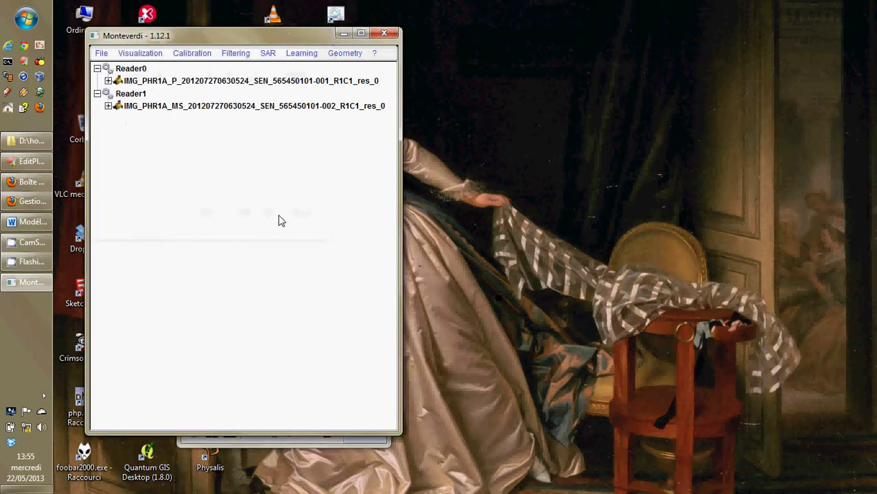
Start Uncompress Jpeg2000 image with the IMG_PHR1A_MS multispectral dataset as the image to read
{"action": "left_click", "coordinate": [101, 53]}
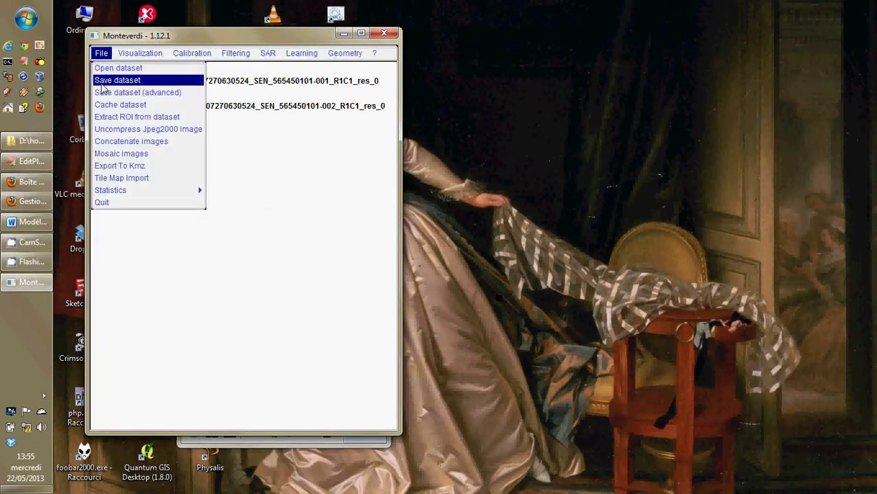
{"action": "left_click", "coordinate": [107, 132]}
{"action": "left_click", "coordinate": [334, 90]}
{"action": "mouse_move", "coordinate": [384, 114]}
{"action": "left_click", "coordinate": [416, 118]}
{"action": "left_click", "coordinate": [366, 300]}
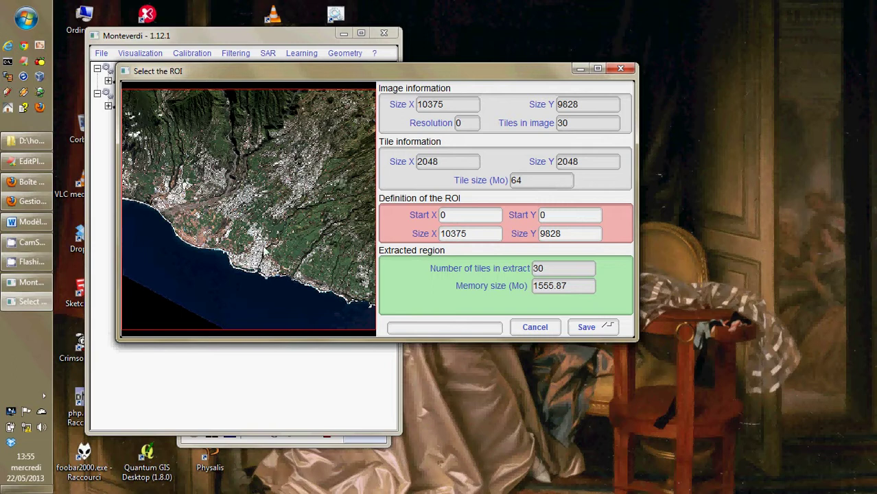
Select a single coastal tile at about X 5226, Y 7327 as the ROI and save it as extractMS.tif in the work folder
{"action": "left_click", "coordinate": [251, 272]}
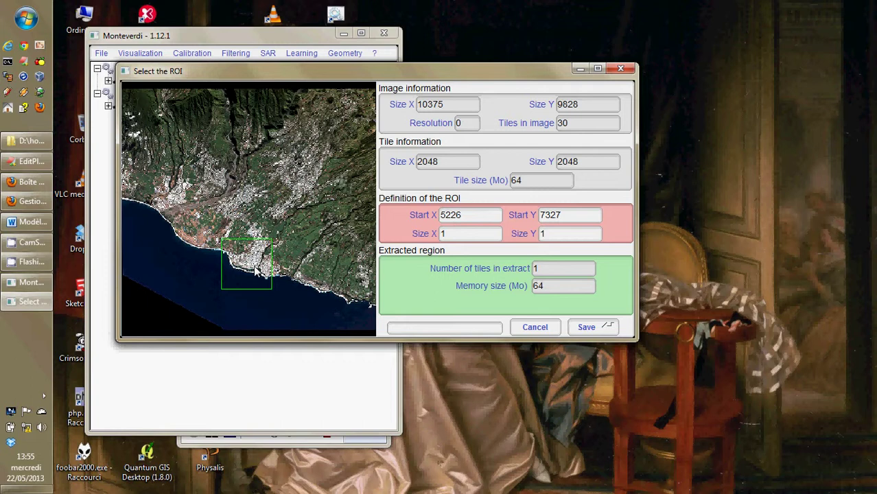
{"action": "left_click", "coordinate": [585, 328]}
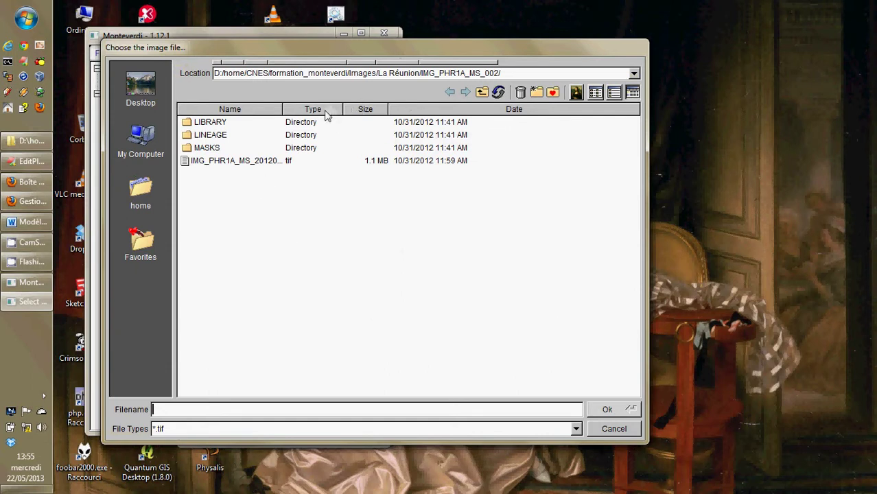
{"action": "left_click", "coordinate": [482, 93]}
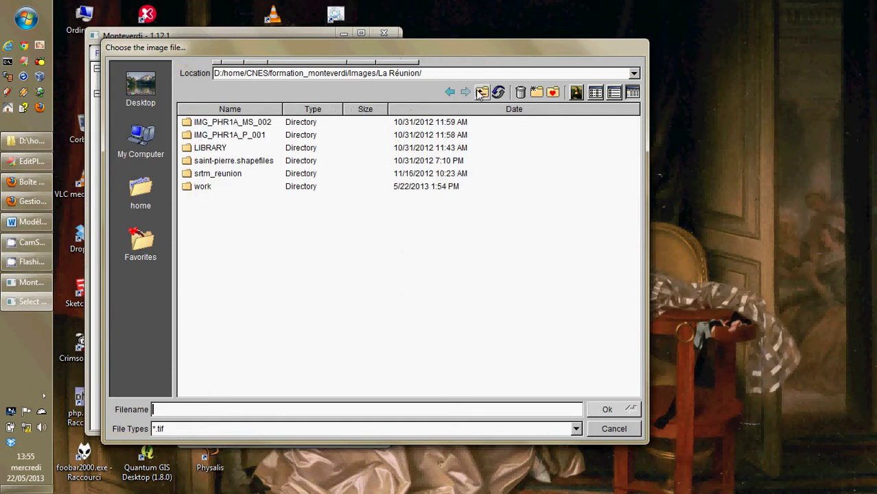
{"action": "double_click", "coordinate": [196, 189]}
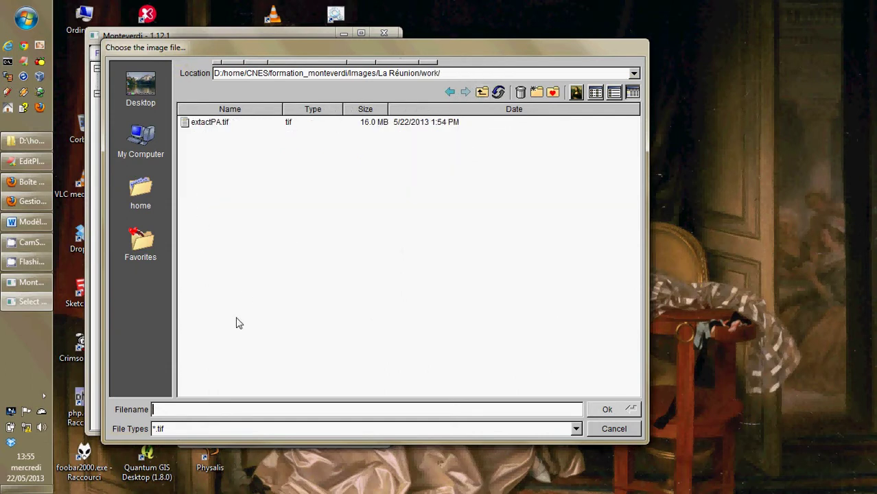
{"action": "type", "text": "extractMS .tif"}
{"action": "left_click", "coordinate": [609, 409]}
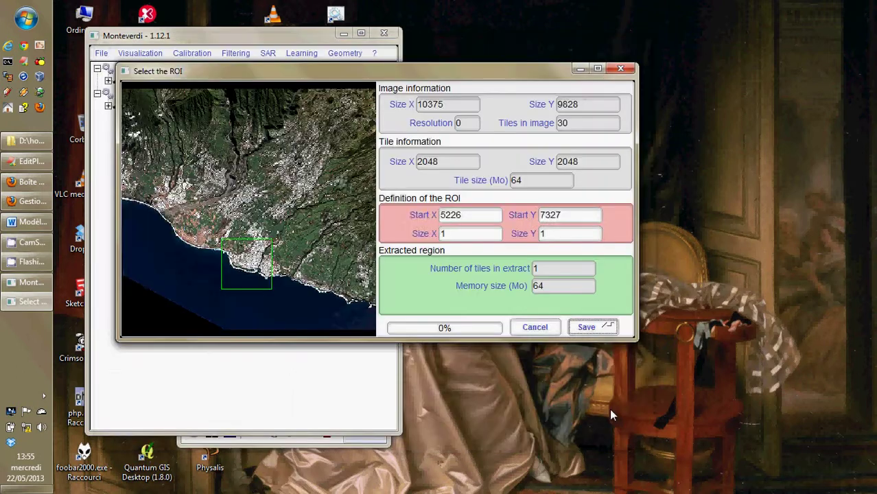
Save the extracted multispectral tile, and open extactPA.tif from the work folder as a real image dataset
{"action": "left_click", "coordinate": [582, 327]}
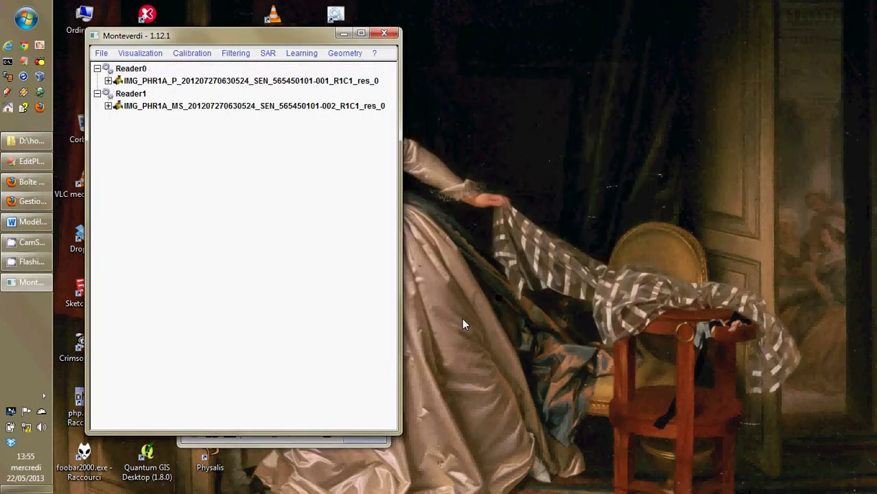
{"action": "left_click", "coordinate": [99, 53]}
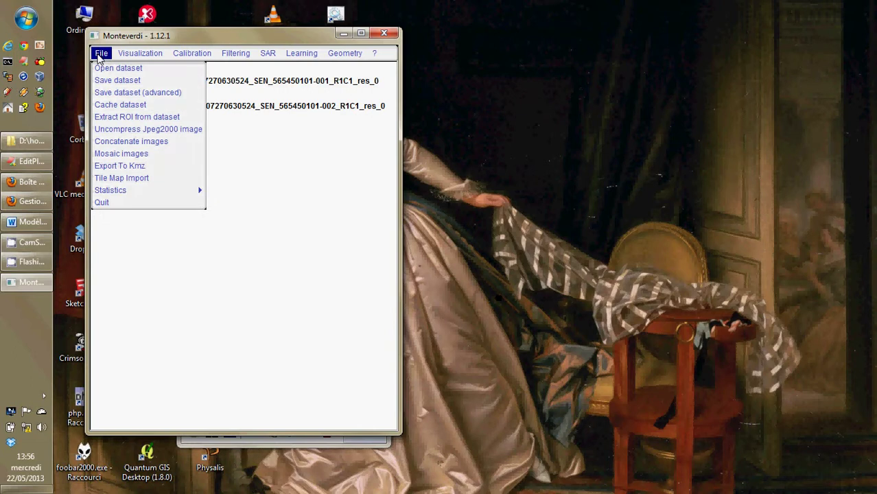
{"action": "left_click", "coordinate": [114, 68]}
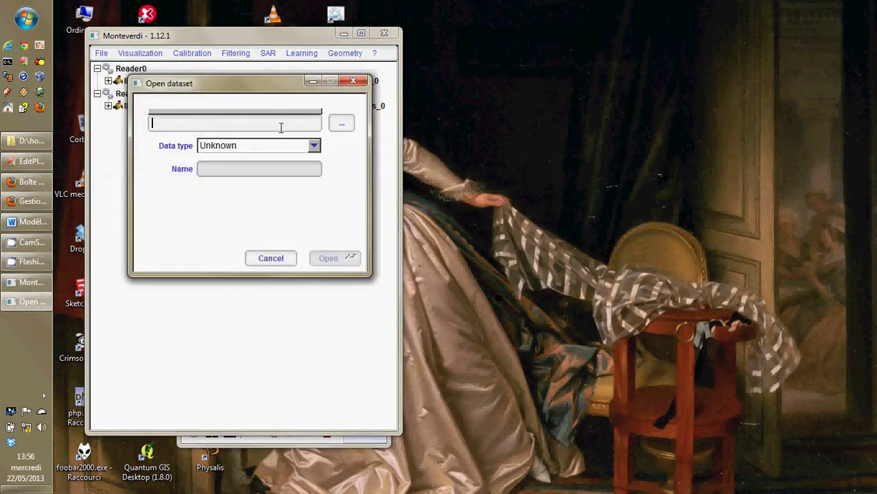
{"action": "left_click", "coordinate": [341, 124]}
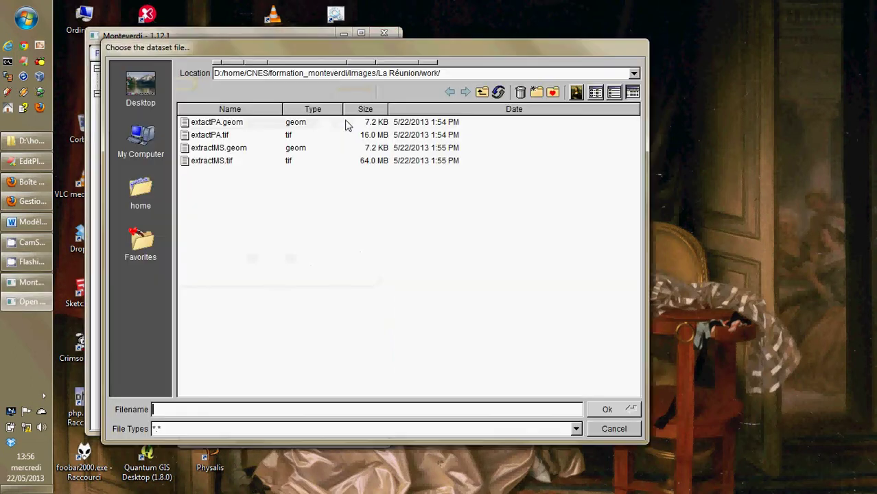
{"action": "left_click", "coordinate": [191, 137]}
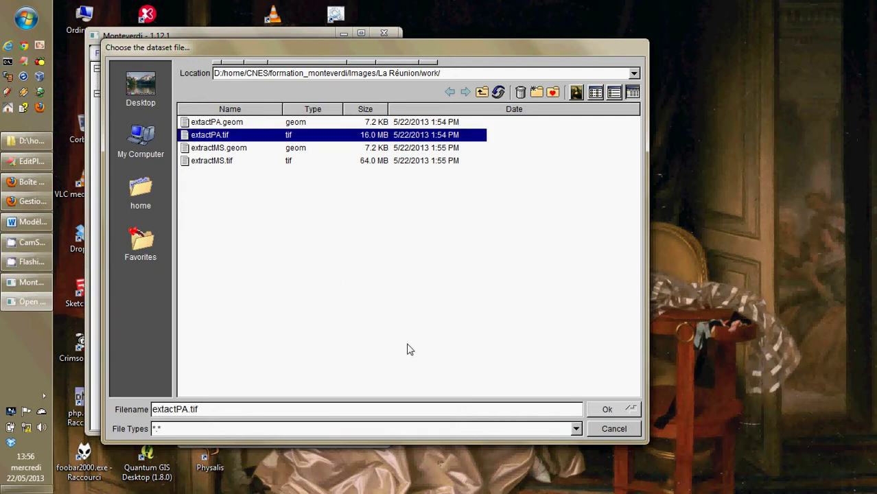
{"action": "left_click", "coordinate": [607, 409]}
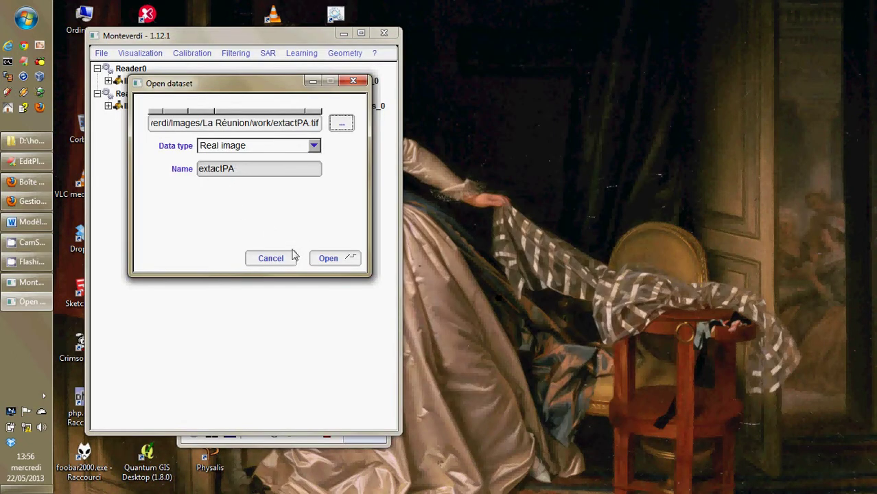
{"action": "left_click", "coordinate": [327, 258]}
Open extractMS.tif from the work folder as a real image dataset
{"action": "left_click", "coordinate": [101, 53]}
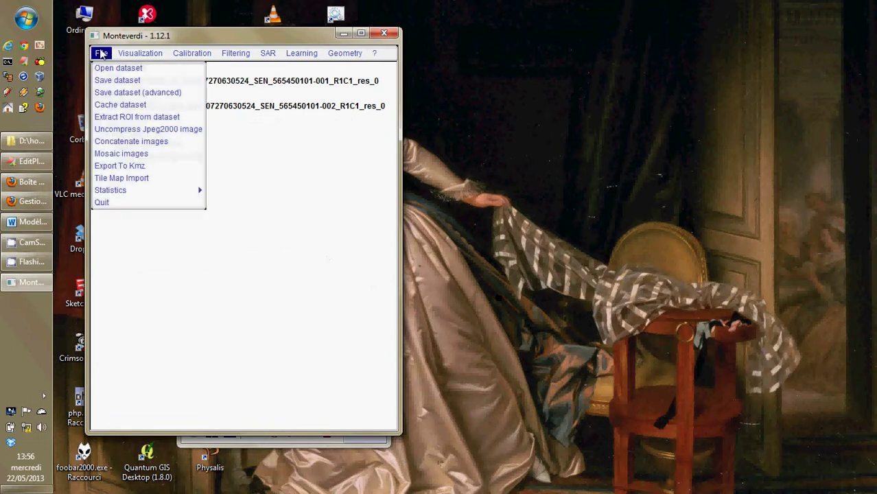
{"action": "left_click", "coordinate": [110, 68]}
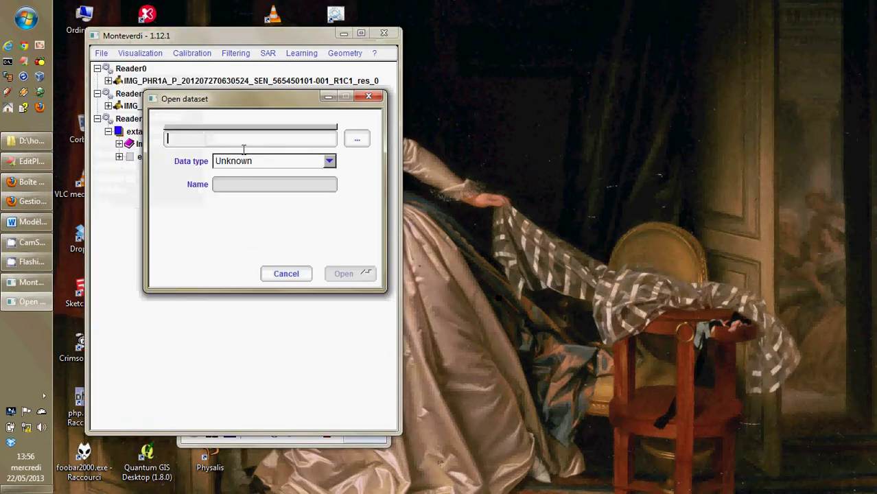
{"action": "left_click", "coordinate": [357, 139]}
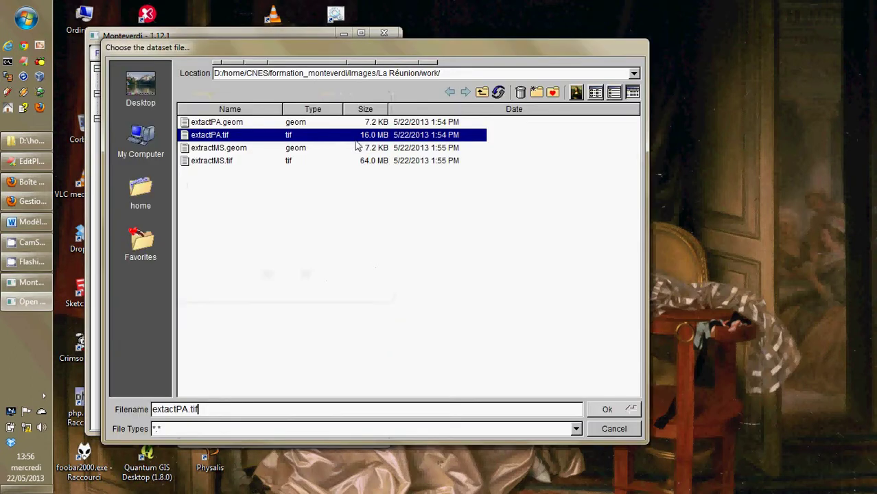
{"action": "left_click", "coordinate": [216, 161]}
{"action": "left_click", "coordinate": [610, 410]}
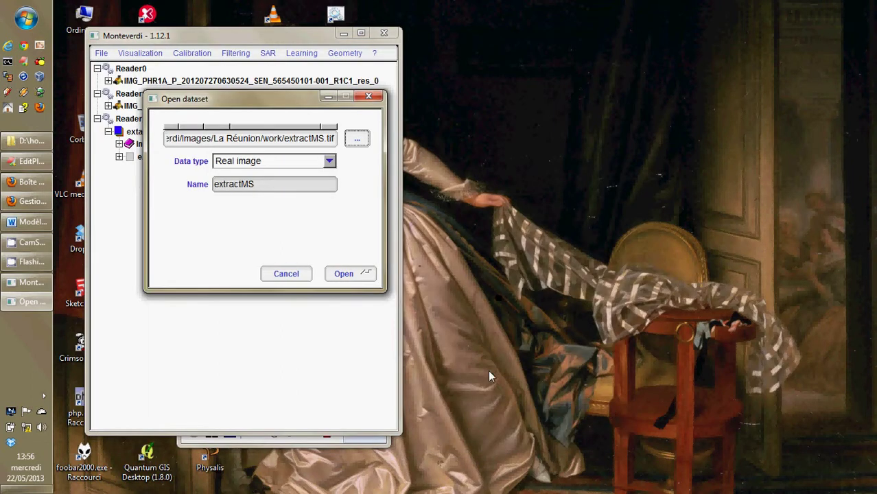
{"action": "left_click", "coordinate": [329, 274]}
Start Extract ROI from dataset with the full extractMS image from Reader3 as the image to read
{"action": "left_click", "coordinate": [101, 55]}
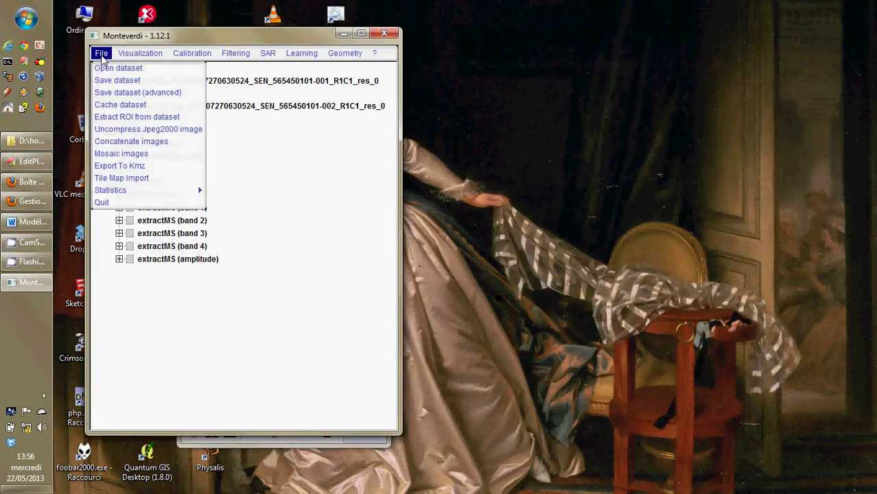
{"action": "left_click", "coordinate": [112, 118]}
{"action": "left_click", "coordinate": [291, 149]}
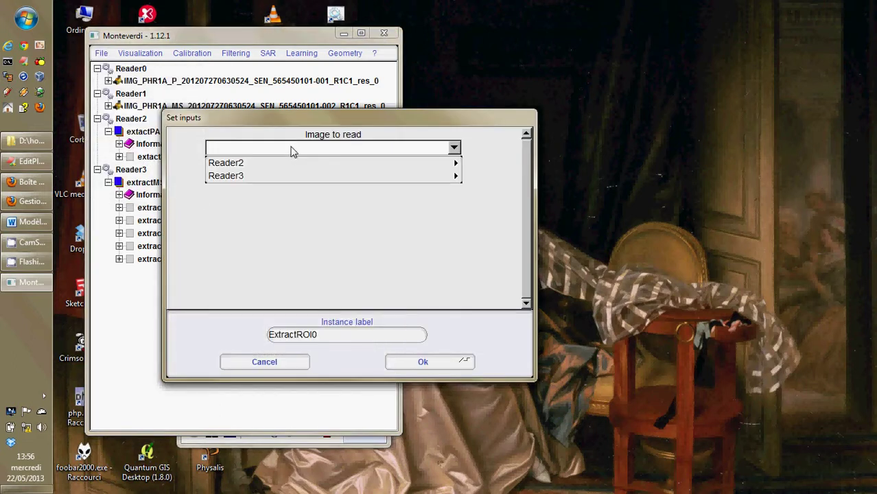
{"action": "mouse_move", "coordinate": [241, 177]}
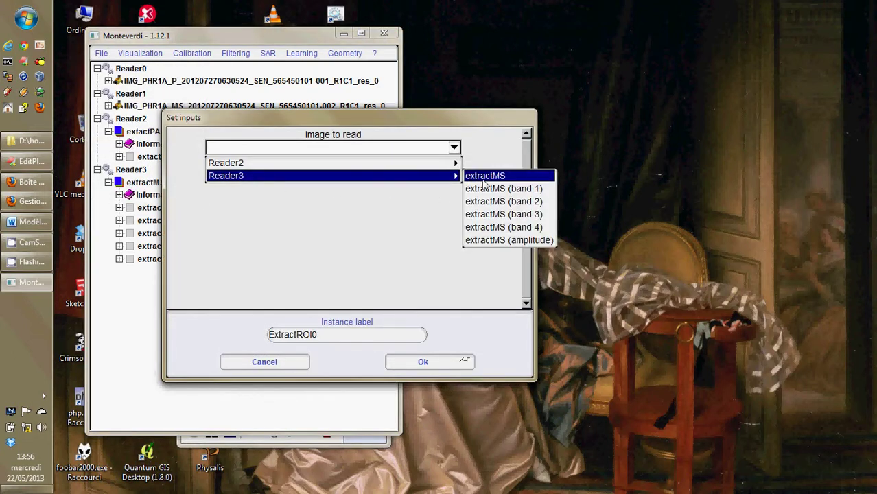
{"action": "left_click", "coordinate": [475, 177]}
{"action": "left_click", "coordinate": [419, 363]}
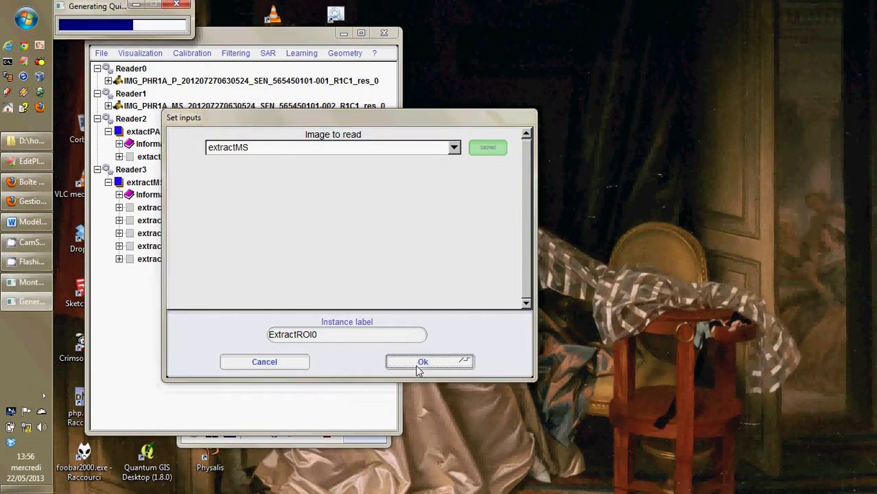
{"action": "left_click_drag", "start_coordinate": [356, 28], "coordinate": [387, 57]}
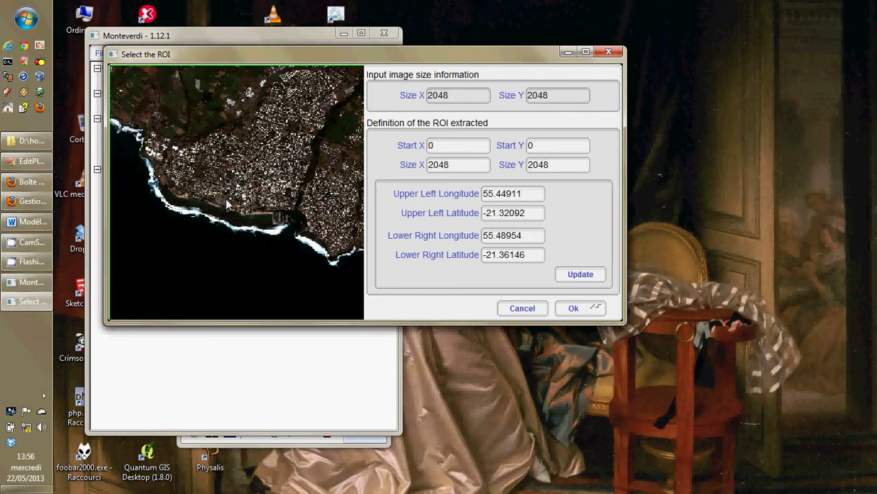
Set the start of the extractMS region of interest to X 1024 and Y 1024
{"action": "double_click", "coordinate": [444, 145]}
{"action": "type", "text": "104"}
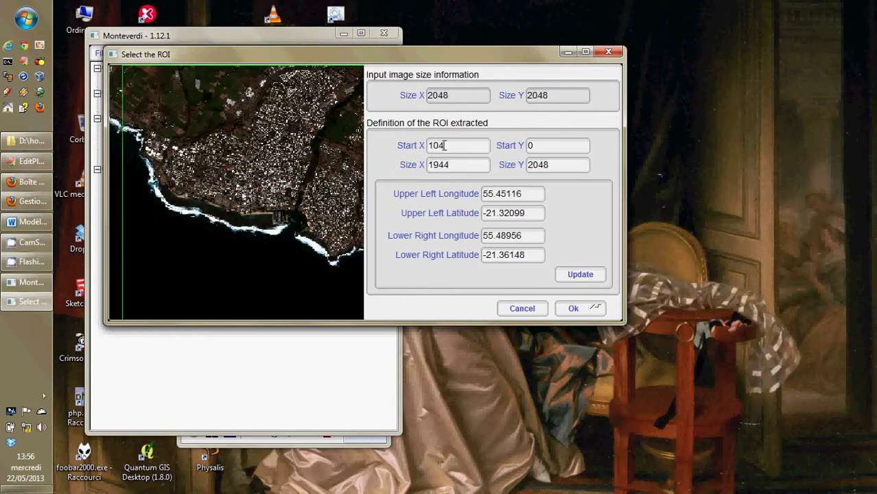
{"action": "key", "text": "BackSpace"}
{"action": "type", "text": "24"}
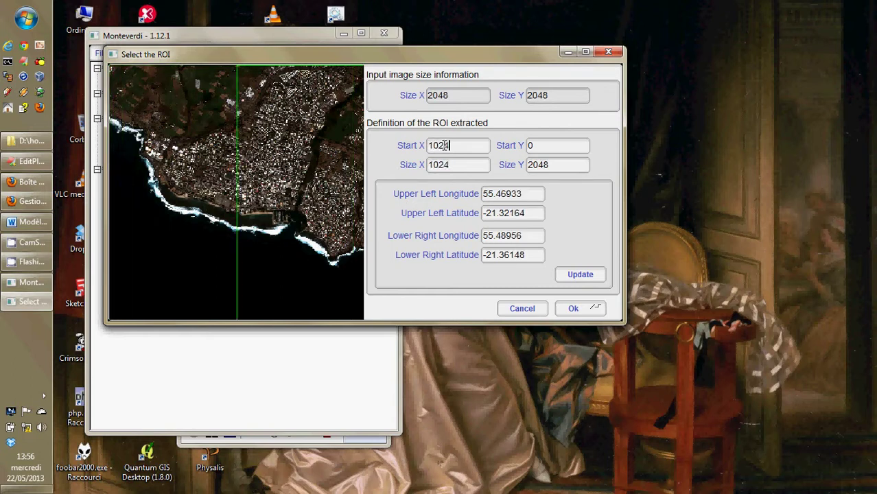
{"action": "double_click", "coordinate": [542, 145]}
{"action": "type", "text": "20"}
{"action": "key", "text": "BackSpace"}
{"action": "key", "text": "BackSpace"}
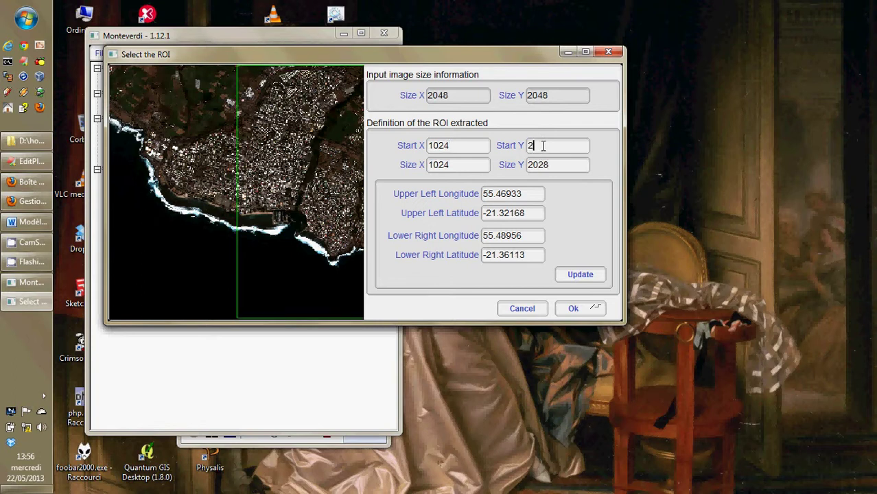
{"action": "type", "text": "1024"}
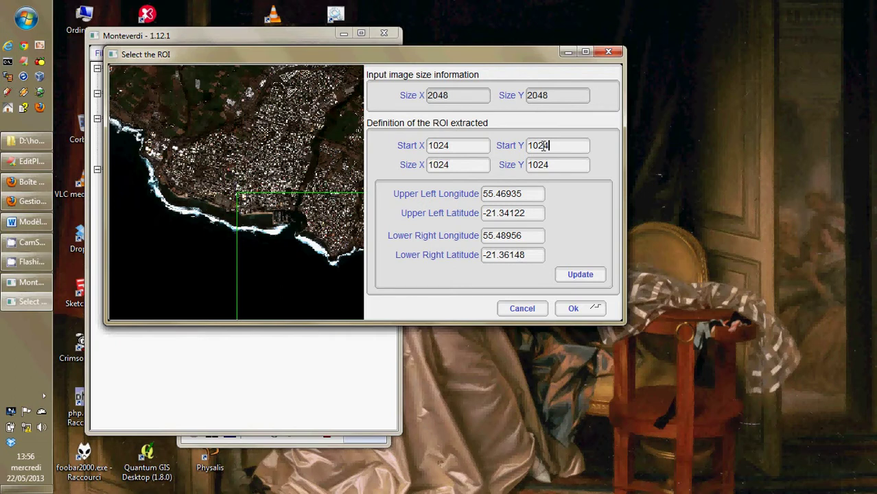
Set the region's size to 512 by 512 and extract it
{"action": "double_click", "coordinate": [441, 164]}
{"action": "type", "text": "512"}
{"action": "double_click", "coordinate": [539, 166]}
{"action": "type", "text": "512"}
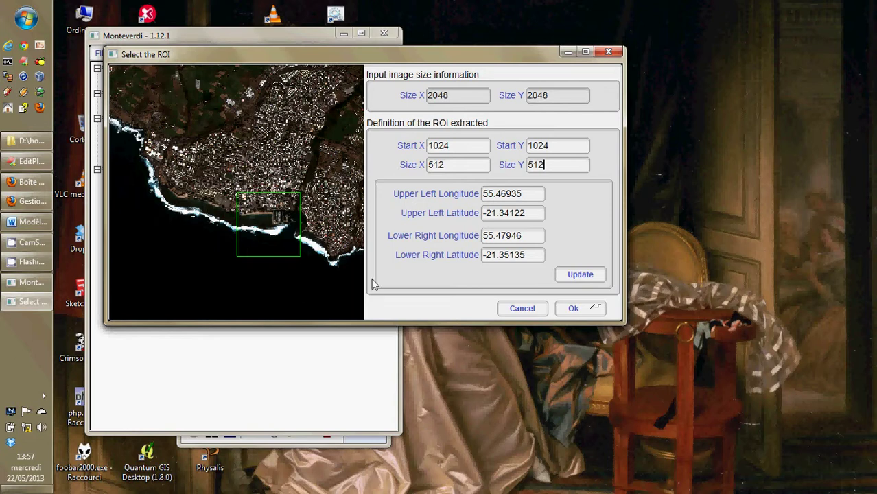
{"action": "left_click", "coordinate": [576, 309]}
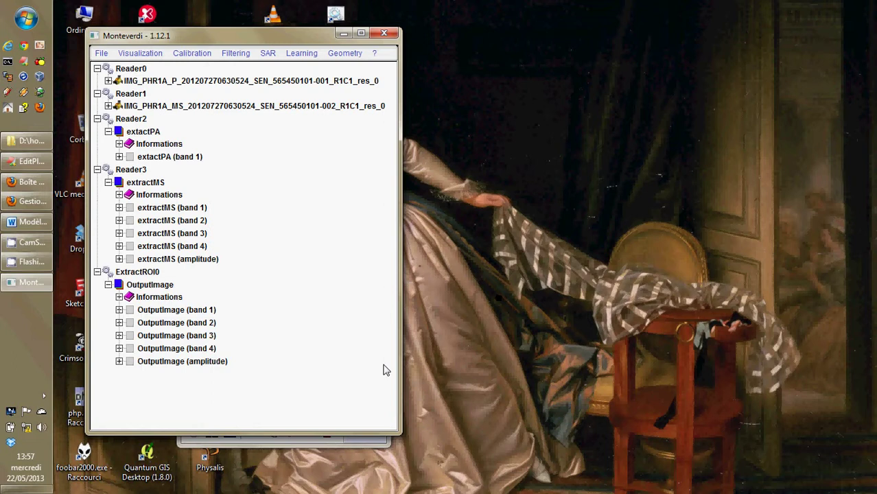
Start the Resampling filter with the OutputImage of ExtractROI0 as the image to resample
{"action": "left_click", "coordinate": [101, 53]}
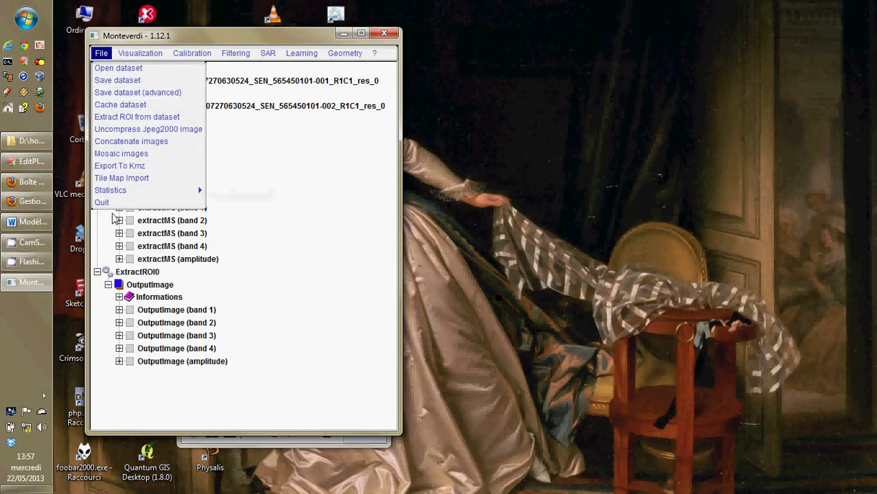
{"action": "mouse_move", "coordinate": [240, 53]}
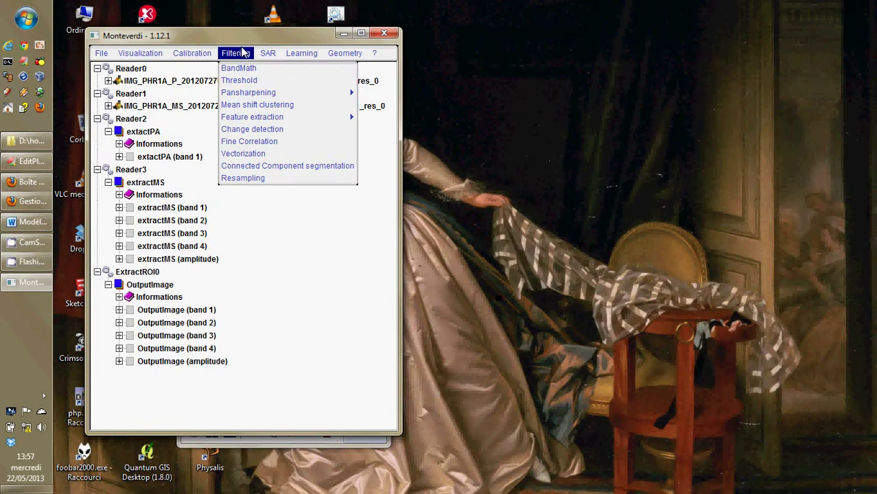
{"action": "left_click", "coordinate": [239, 179]}
{"action": "left_click", "coordinate": [328, 64]}
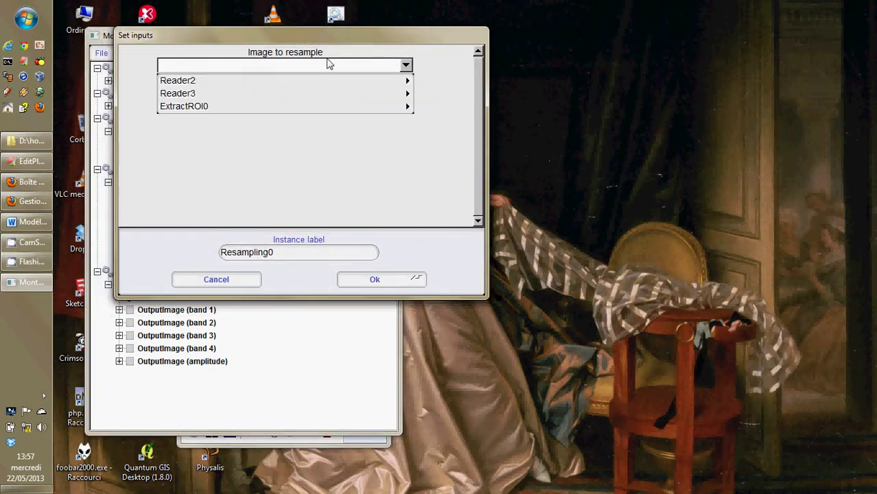
{"action": "mouse_move", "coordinate": [254, 109]}
{"action": "left_click", "coordinate": [437, 104]}
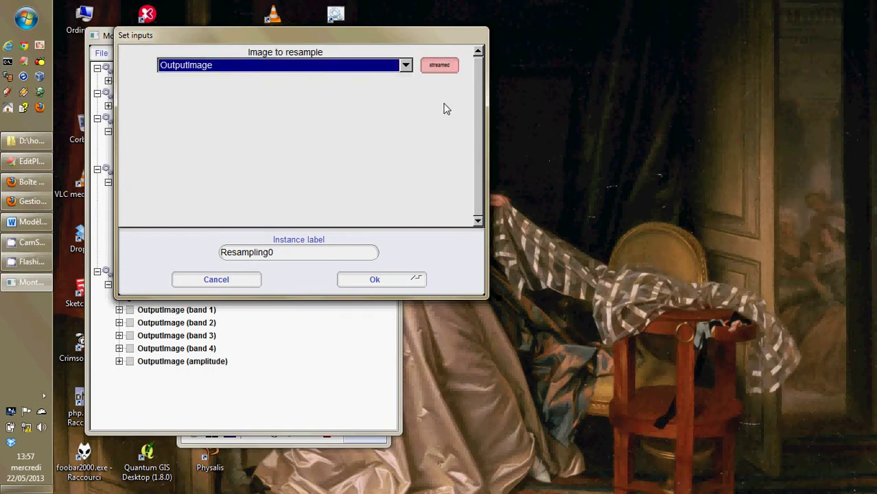
{"action": "left_click", "coordinate": [374, 278]}
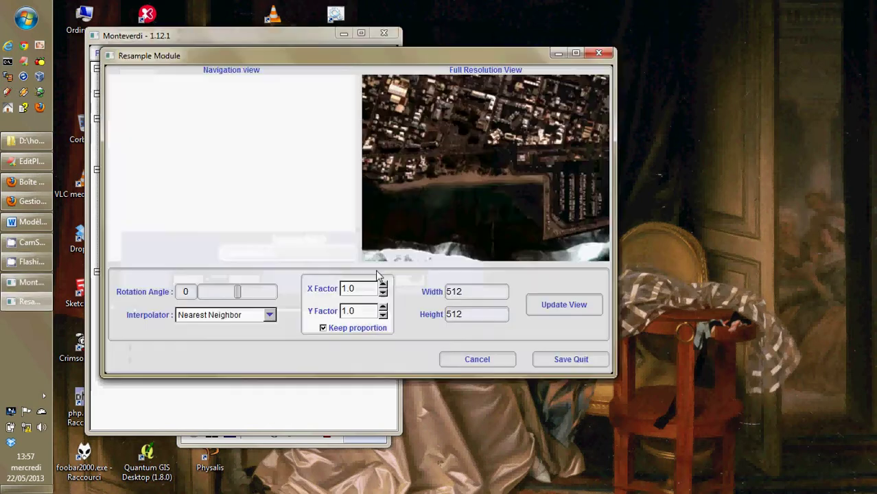
Resample the extract by a factor of 4 in X and Y with Bi-cubic interpolation and save the result
{"action": "left_click_drag", "start_coordinate": [361, 288], "coordinate": [328, 297]}
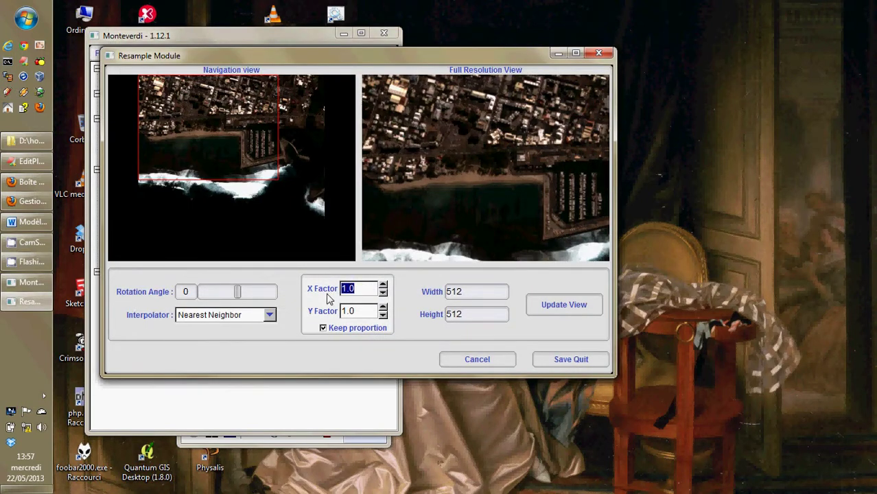
{"action": "type", "text": "4"}
{"action": "key", "text": "Tab"}
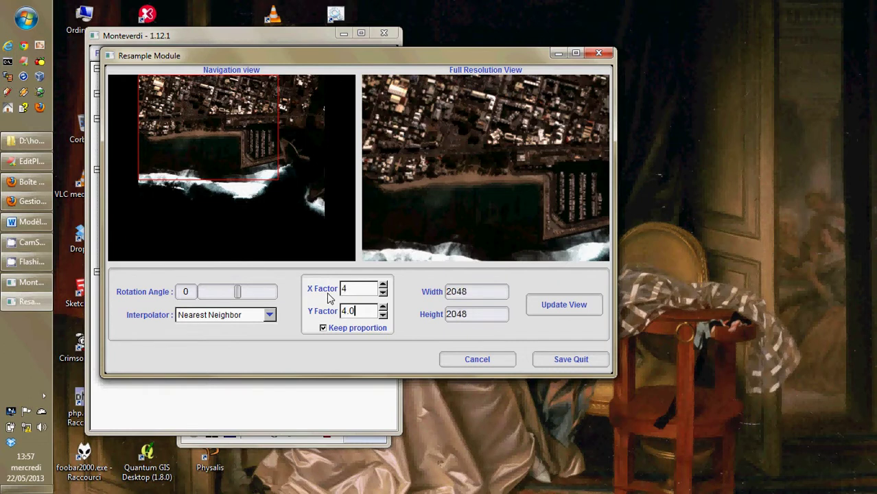
{"action": "left_click", "coordinate": [223, 316]}
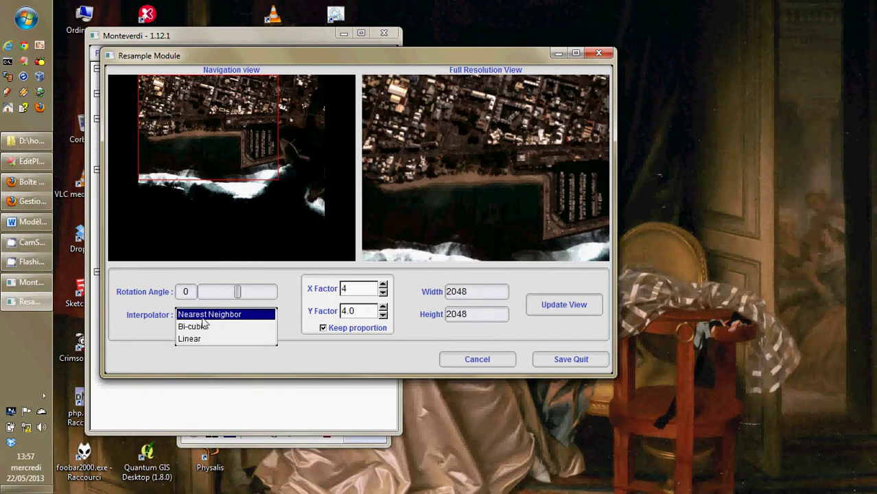
{"action": "left_click", "coordinate": [189, 328]}
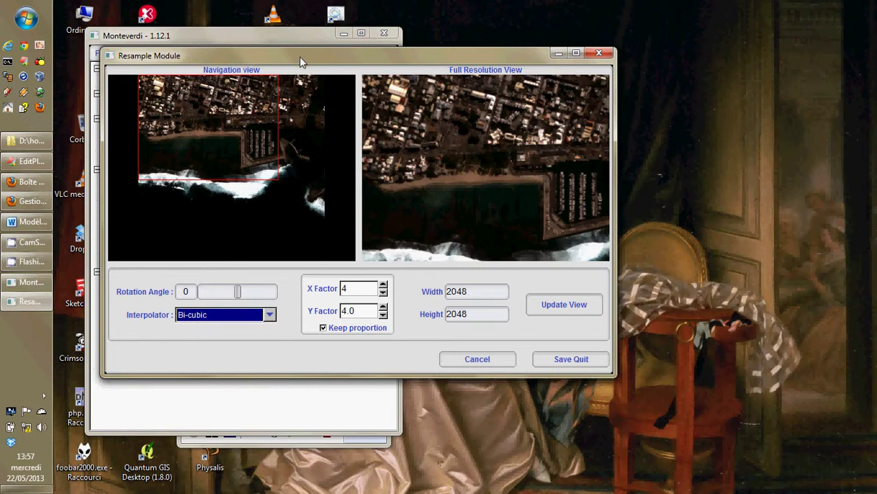
{"action": "left_click", "coordinate": [561, 361]}
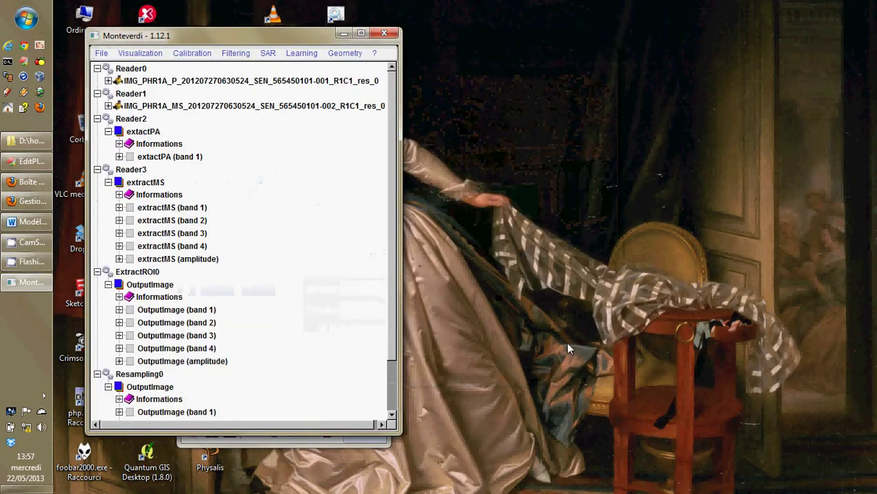
Start the Viewer and add the extactPA image from Reader2 to the images to display
{"action": "scroll", "coordinate": [384, 273], "scroll_direction": "down", "scroll_amount": 2}
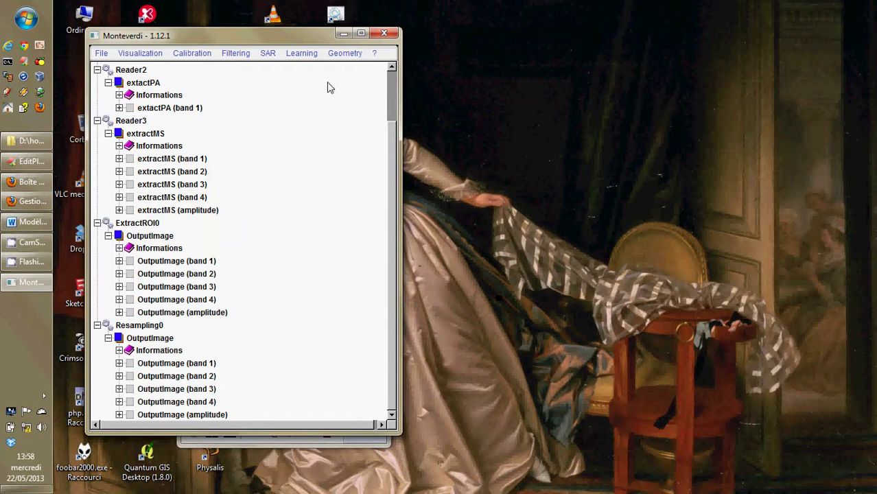
{"action": "left_click", "coordinate": [158, 54]}
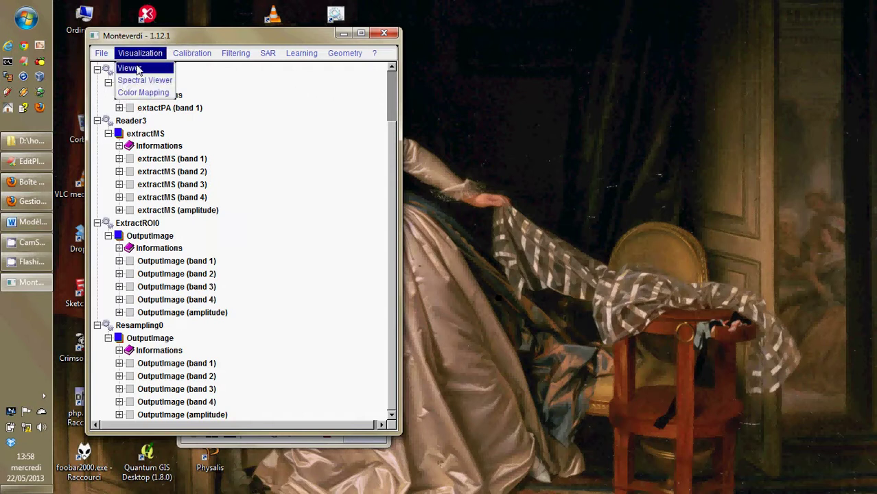
{"action": "left_click", "coordinate": [137, 68]}
{"action": "left_click", "coordinate": [364, 103]}
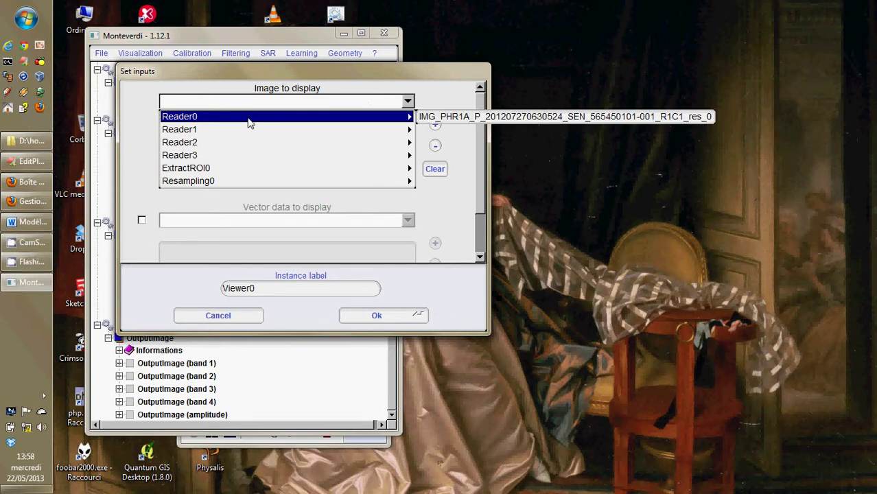
{"action": "mouse_move", "coordinate": [233, 172]}
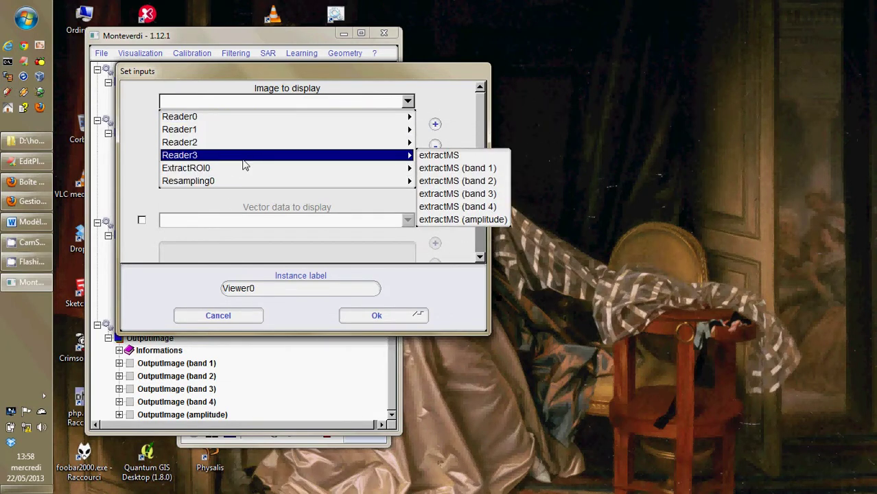
{"action": "mouse_move", "coordinate": [267, 135]}
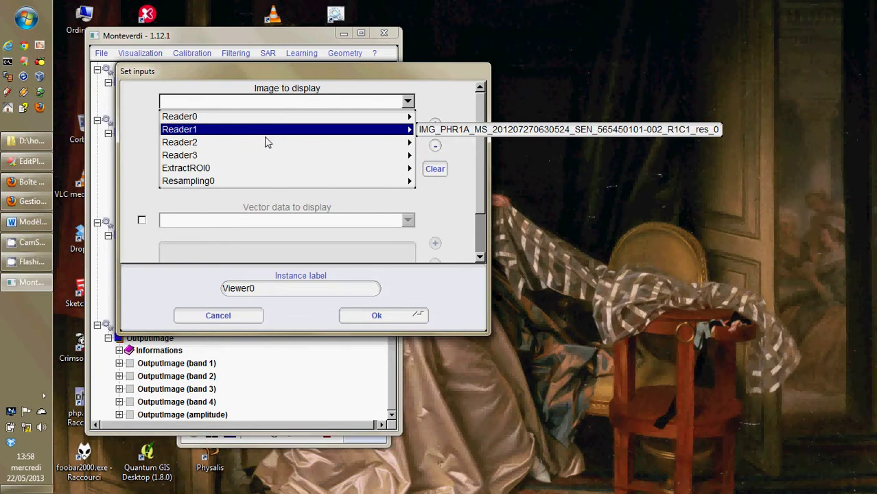
{"action": "mouse_move", "coordinate": [270, 150]}
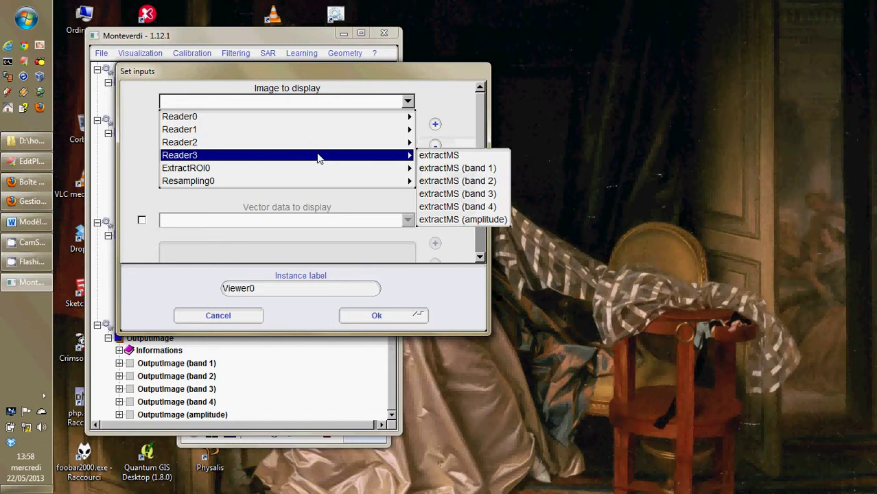
{"action": "left_click", "coordinate": [431, 144]}
{"action": "left_click", "coordinate": [435, 124]}
Add the OutputImage of Resampling0 to the display list and open the viewer
{"action": "left_click", "coordinate": [271, 100]}
{"action": "mouse_move", "coordinate": [100, 142]}
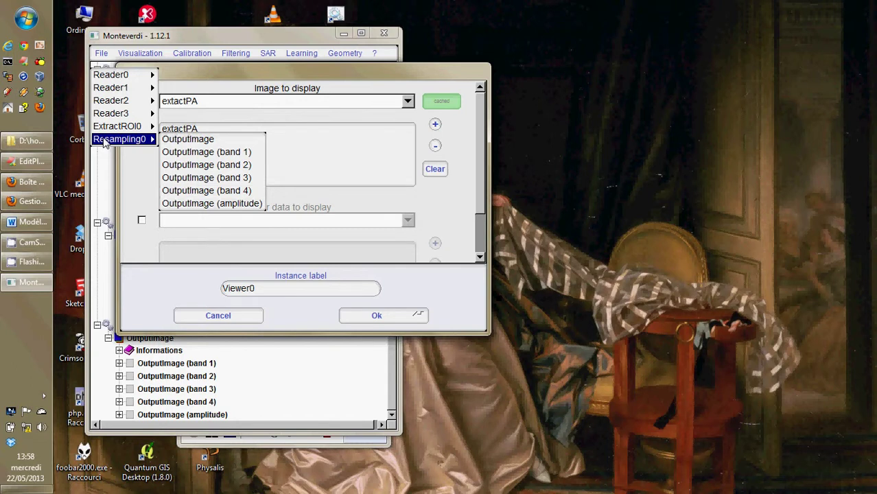
{"action": "left_click", "coordinate": [180, 140]}
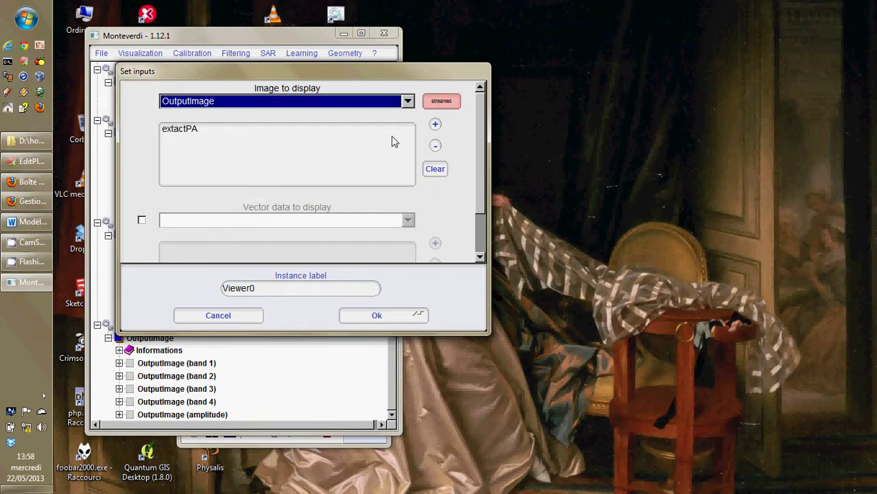
{"action": "left_click", "coordinate": [435, 124]}
{"action": "left_click", "coordinate": [360, 315]}
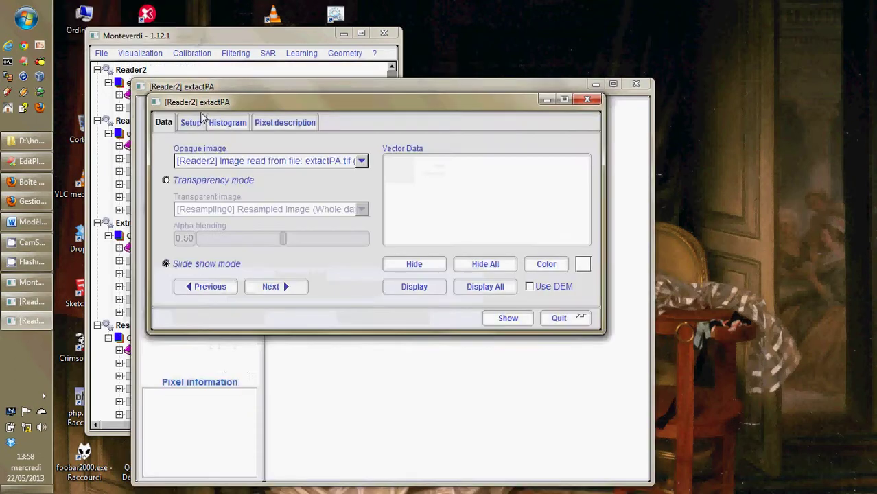
Compare the panchromatic extract and the resampled multispectral image in slide show mode, and quit the viewer
{"action": "left_click_drag", "start_coordinate": [313, 101], "coordinate": [688, 16]}
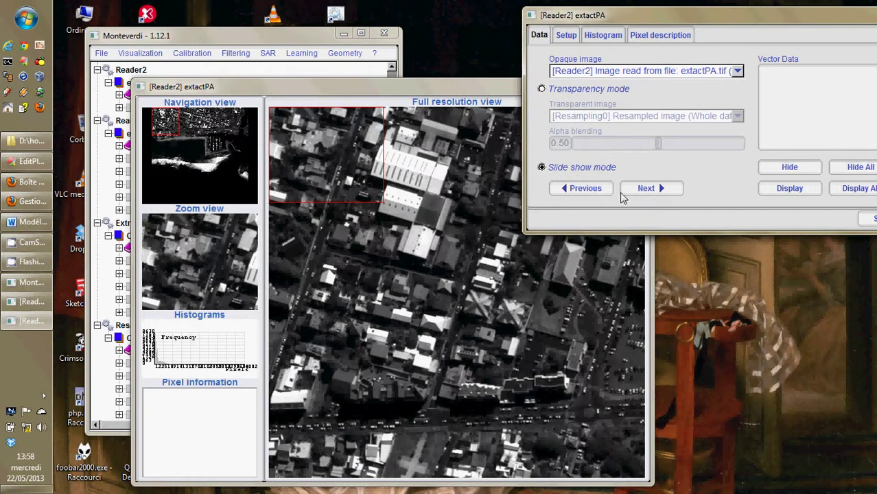
{"action": "left_click", "coordinate": [645, 188]}
{"action": "left_click", "coordinate": [643, 189]}
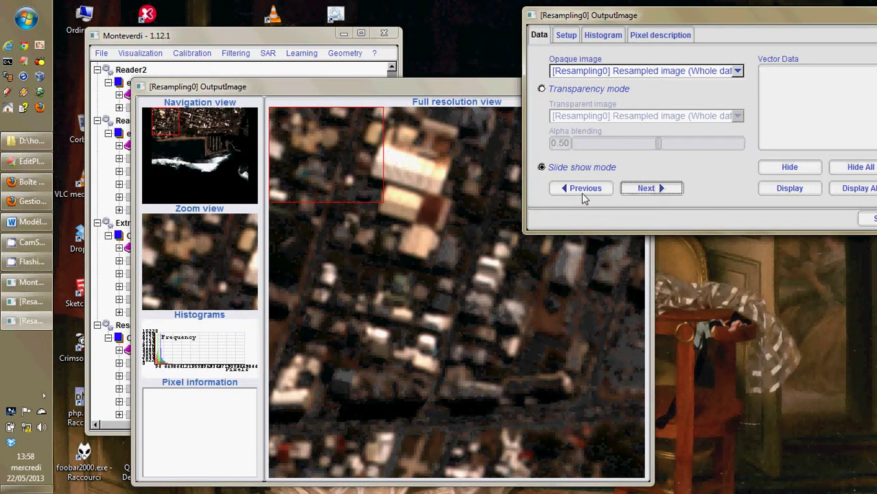
{"action": "left_click", "coordinate": [581, 192]}
{"action": "left_click", "coordinate": [647, 188]}
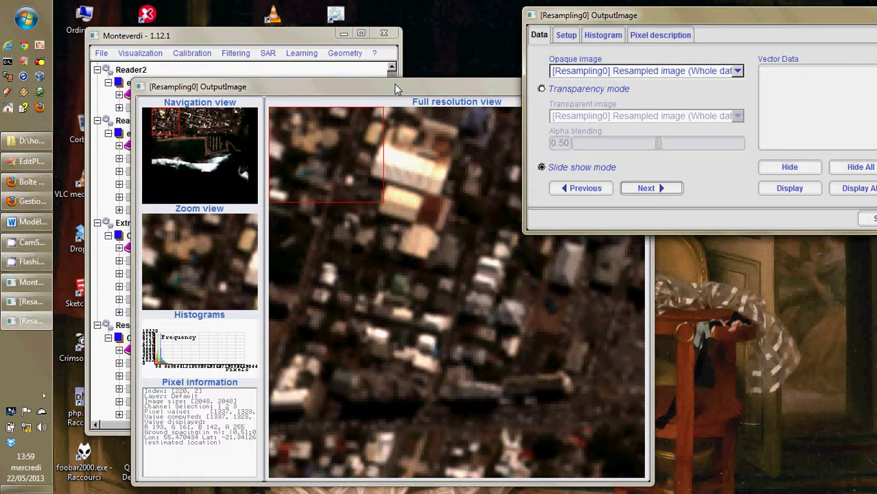
{"action": "left_click_drag", "start_coordinate": [680, 8], "coordinate": [511, 9]}
{"action": "left_click_drag", "start_coordinate": [618, 21], "coordinate": [340, 16]}
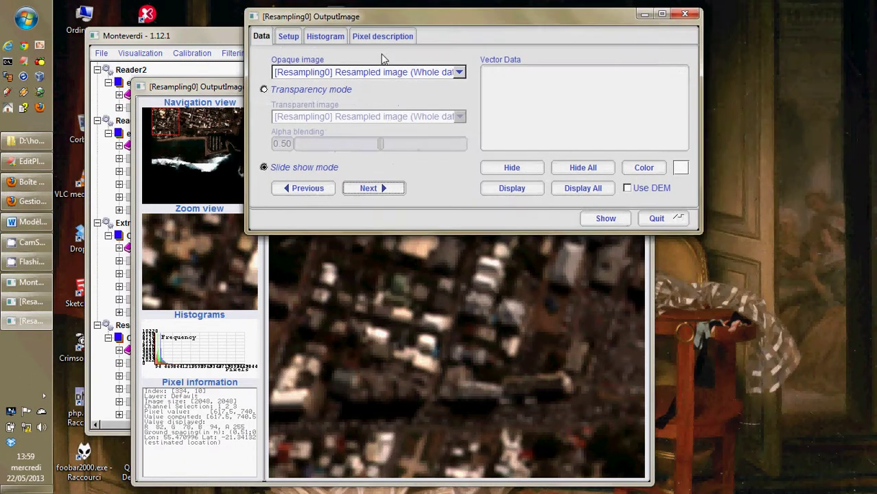
{"action": "left_click", "coordinate": [649, 219]}
{"action": "left_click_drag", "start_coordinate": [216, 36], "coordinate": [235, 18]}
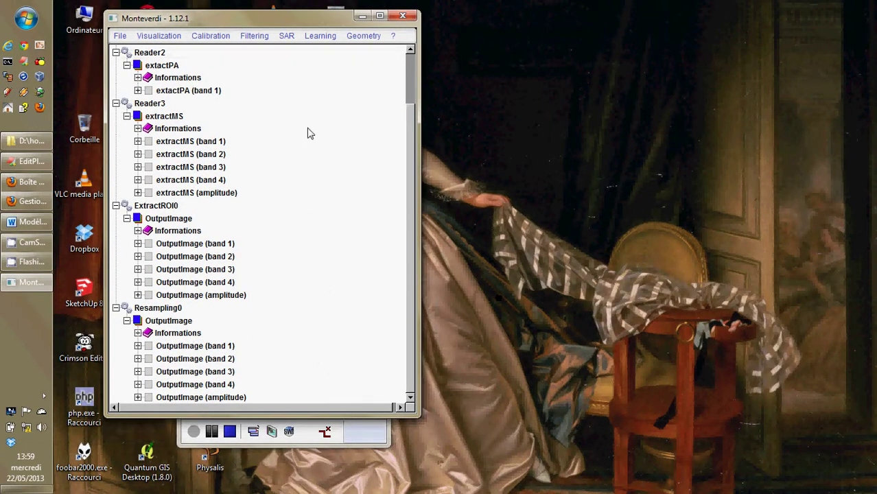
Start Simple RCS pan-sharpening with extactPA (band 1) as the panchromatic image
{"action": "left_click", "coordinate": [251, 37]}
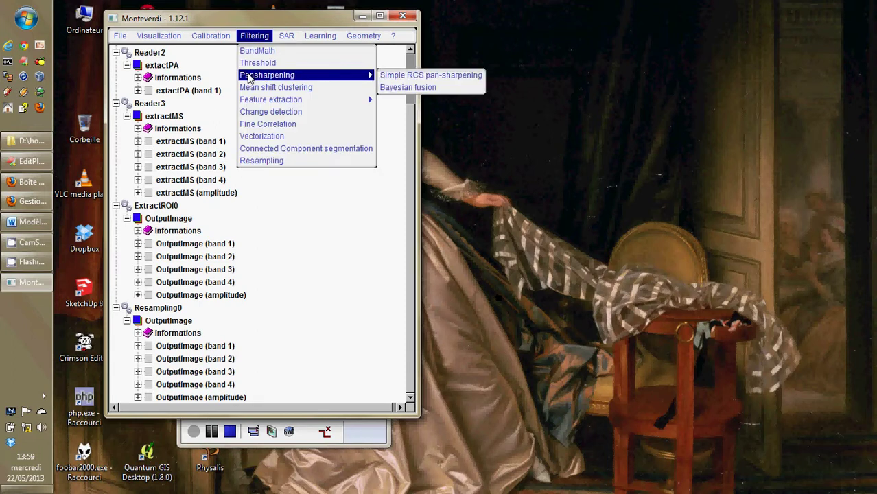
{"action": "mouse_move", "coordinate": [364, 75]}
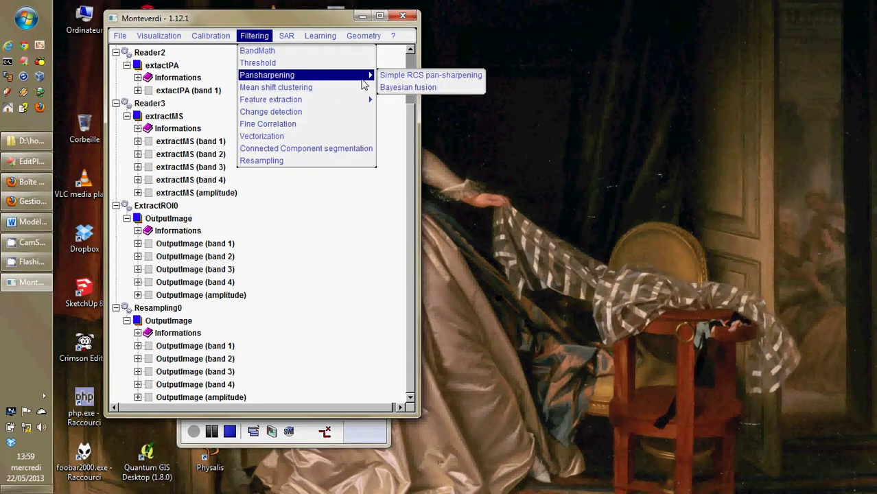
{"action": "left_click", "coordinate": [403, 75]}
{"action": "left_click", "coordinate": [337, 147]}
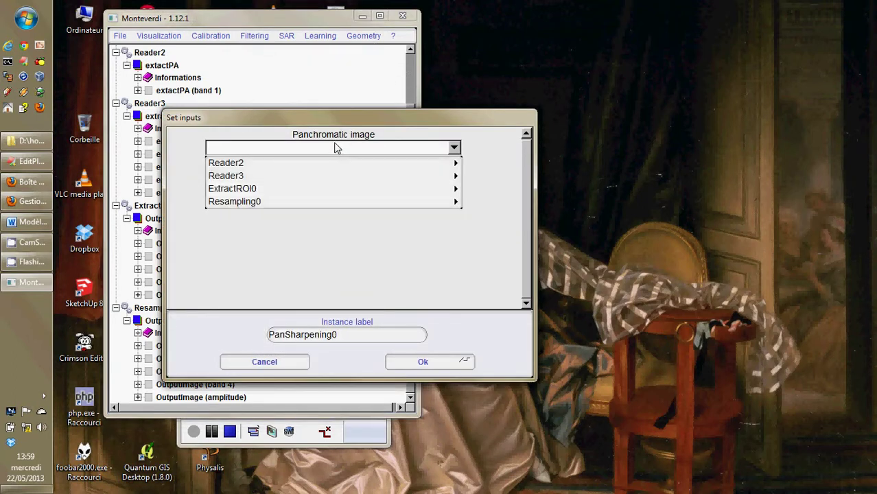
{"action": "left_click", "coordinate": [343, 129]}
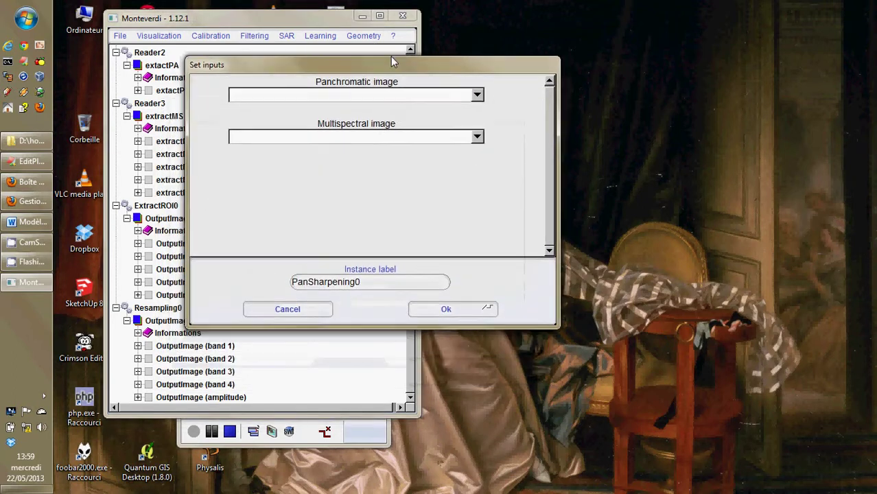
{"action": "left_click", "coordinate": [362, 74]}
{"action": "mouse_move", "coordinate": [353, 91]}
{"action": "left_click", "coordinate": [521, 90]}
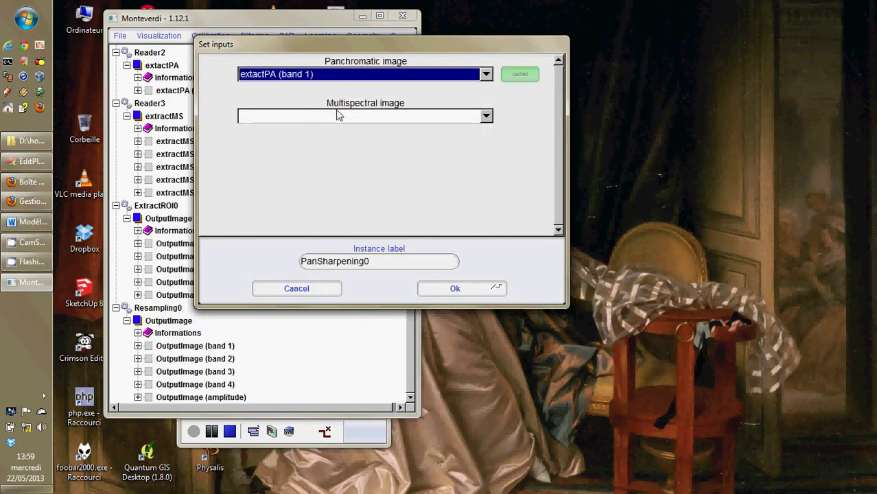
Choose the OutputImage of Resampling0 as the multispectral image and run the pan-sharpening
{"action": "left_click", "coordinate": [328, 116]}
{"action": "mouse_move", "coordinate": [308, 172]}
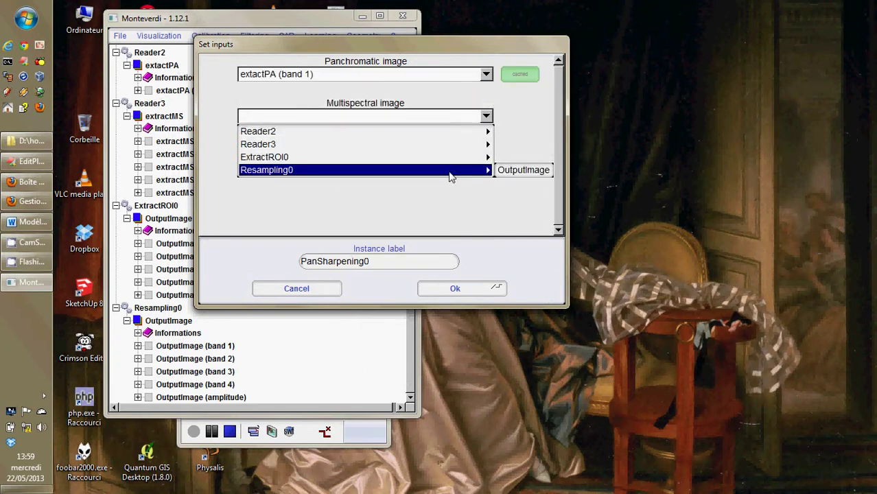
{"action": "left_click", "coordinate": [511, 173]}
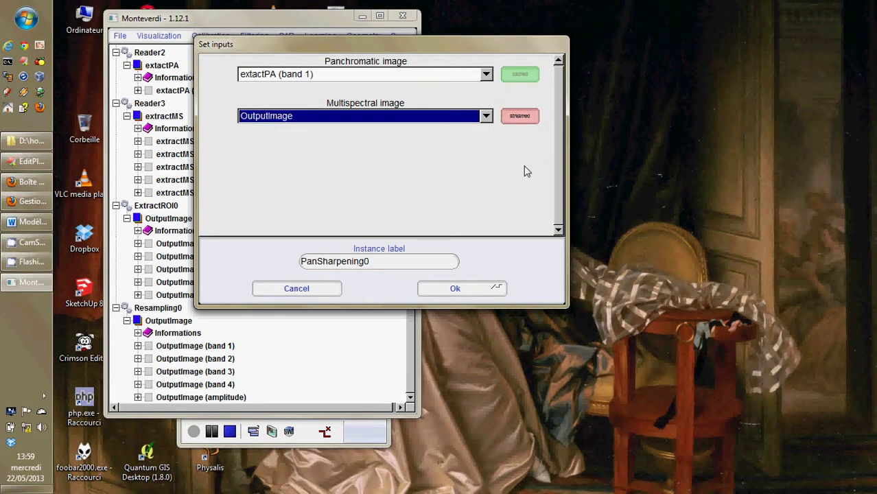
{"action": "left_click", "coordinate": [461, 289]}
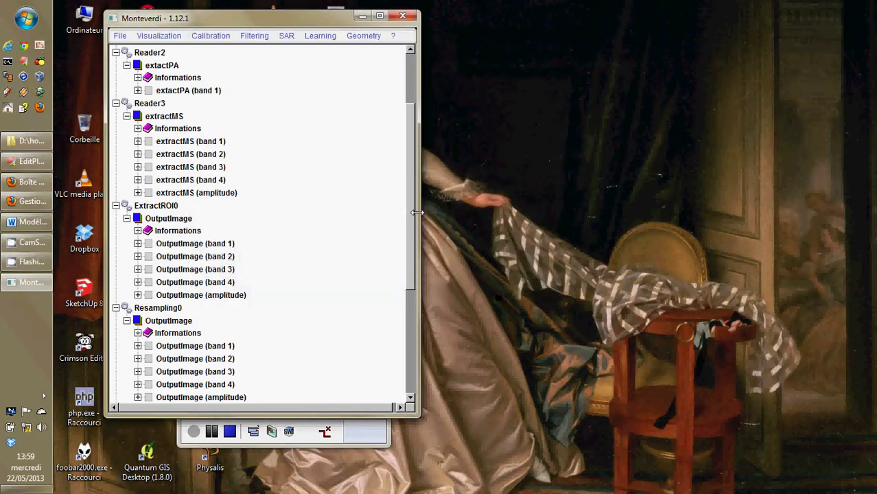
Start exporting the PanSharpenedImageOutput dataset with short (16 bits) as the output data type
{"action": "scroll", "coordinate": [398, 309], "scroll_direction": "down", "scroll_amount": 3}
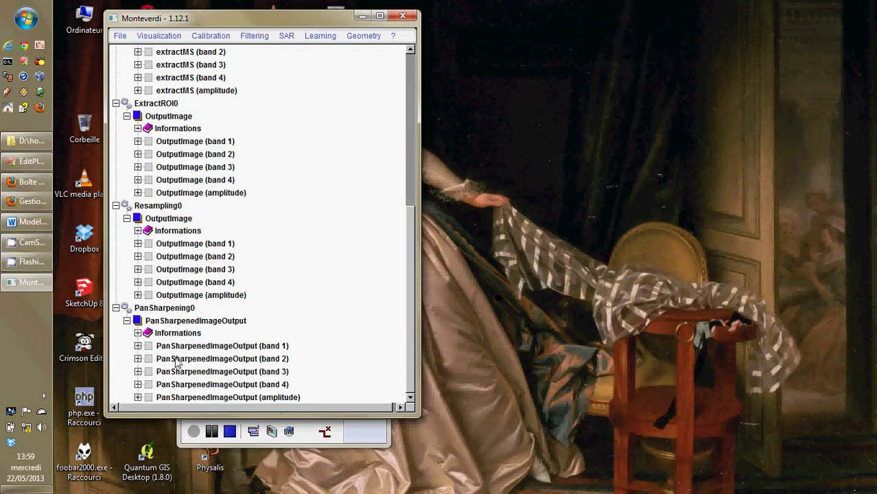
{"action": "right_click", "coordinate": [183, 325]}
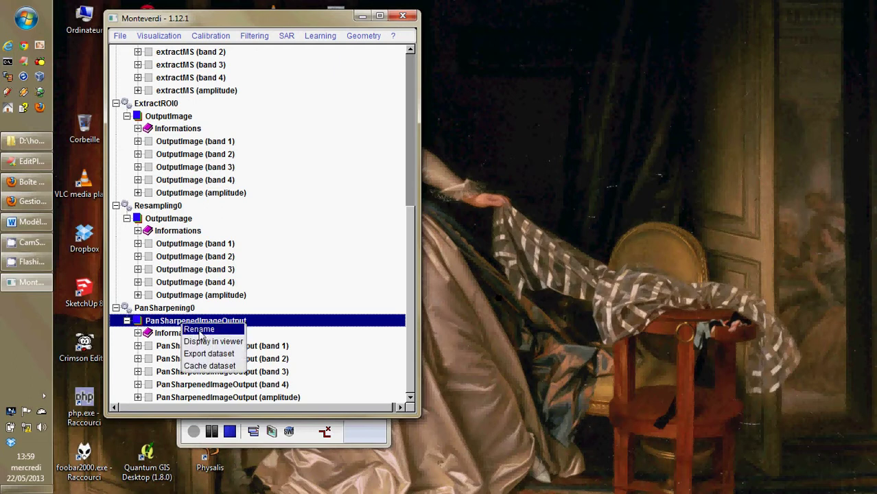
{"action": "left_click", "coordinate": [192, 356]}
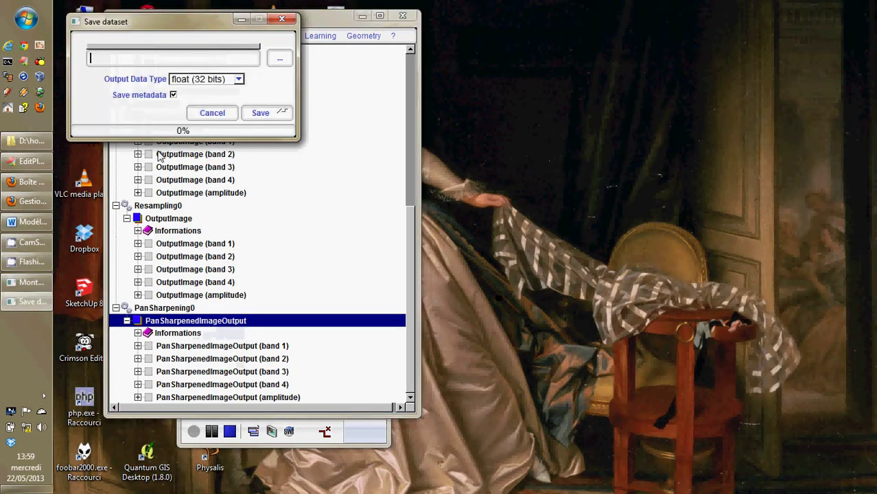
{"action": "left_click", "coordinate": [196, 79]}
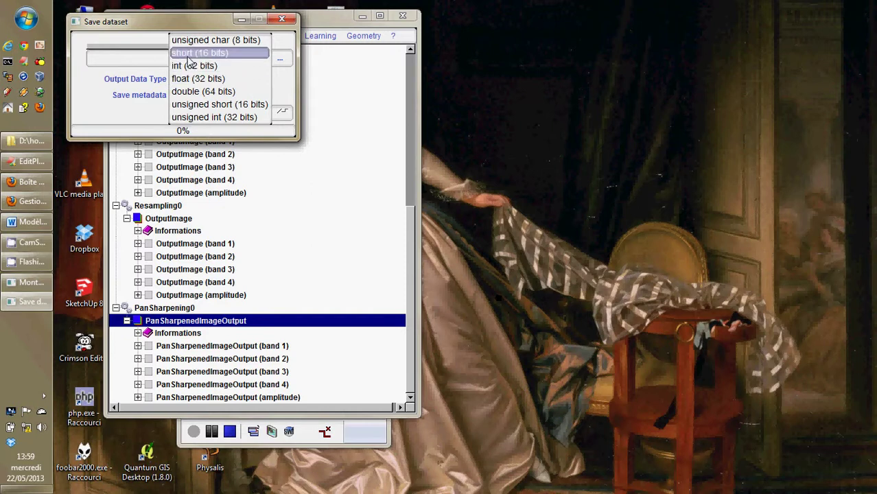
{"action": "left_click", "coordinate": [188, 55]}
Save the pan-sharpened dataset as fusion.tif in the La Réunion work folder
{"action": "left_click", "coordinate": [278, 59]}
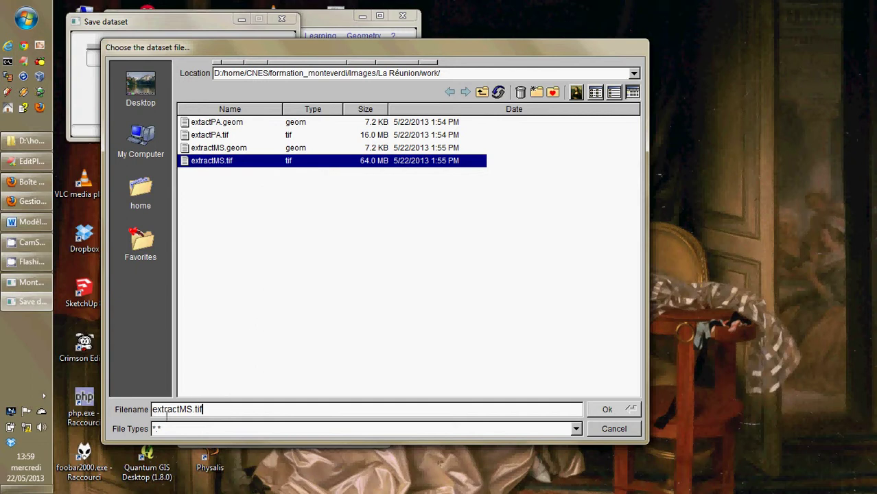
{"action": "left_click_drag", "start_coordinate": [214, 409], "coordinate": [111, 404]}
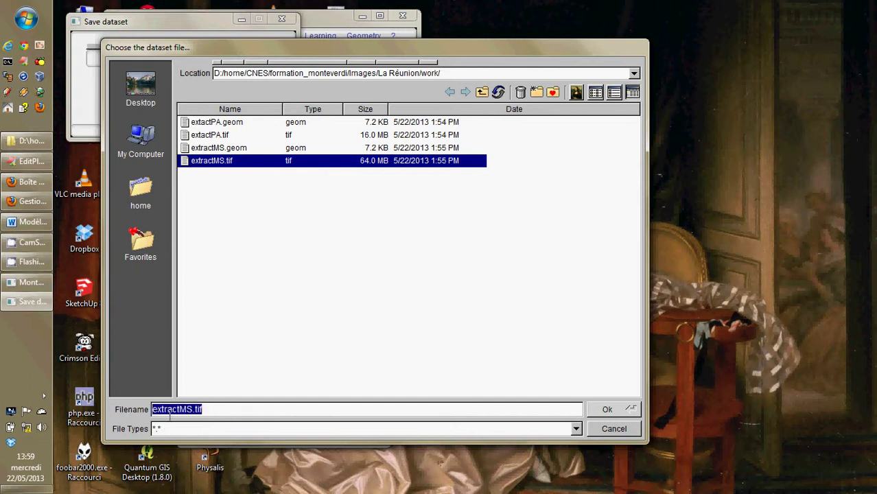
{"action": "type", "text": "fusion"}
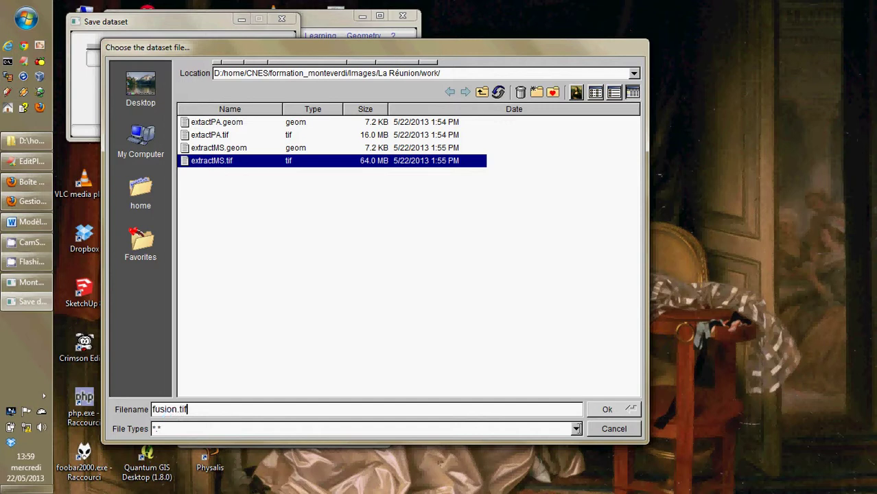
{"action": "left_click", "coordinate": [605, 410]}
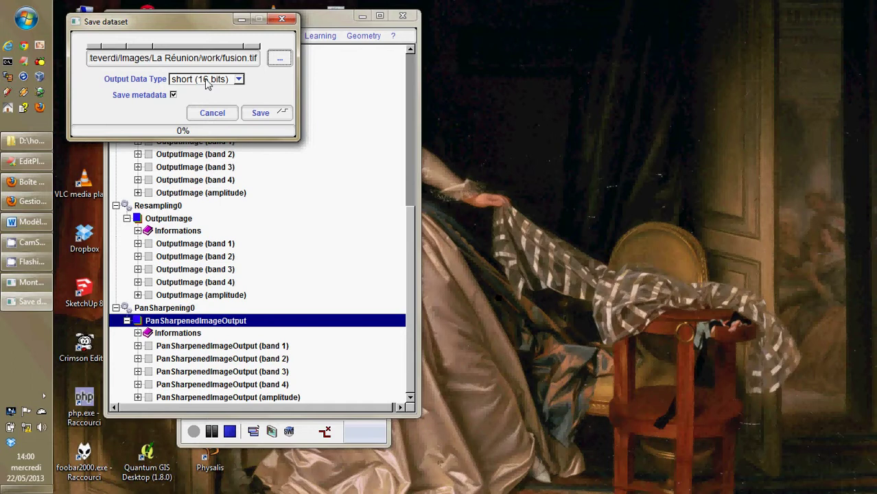
{"action": "left_click", "coordinate": [261, 115]}
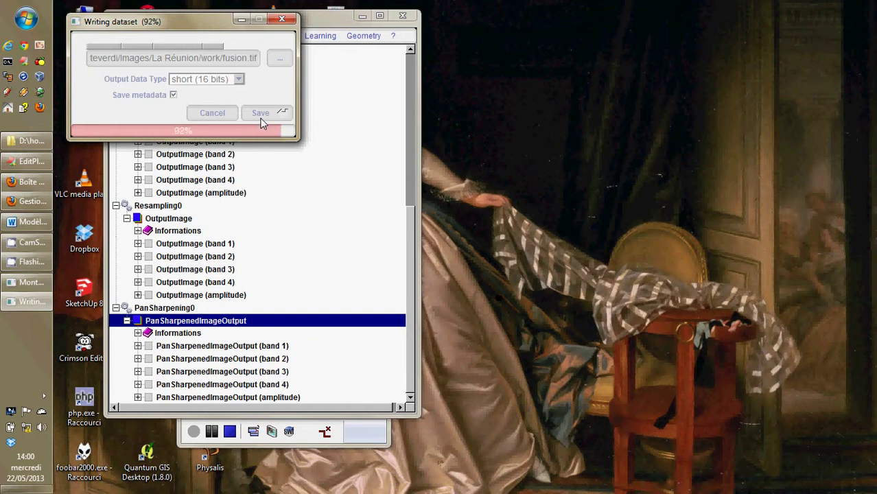
Open fusion.tif from the work folder as a Real image dataset named fusion
{"action": "left_click", "coordinate": [119, 36]}
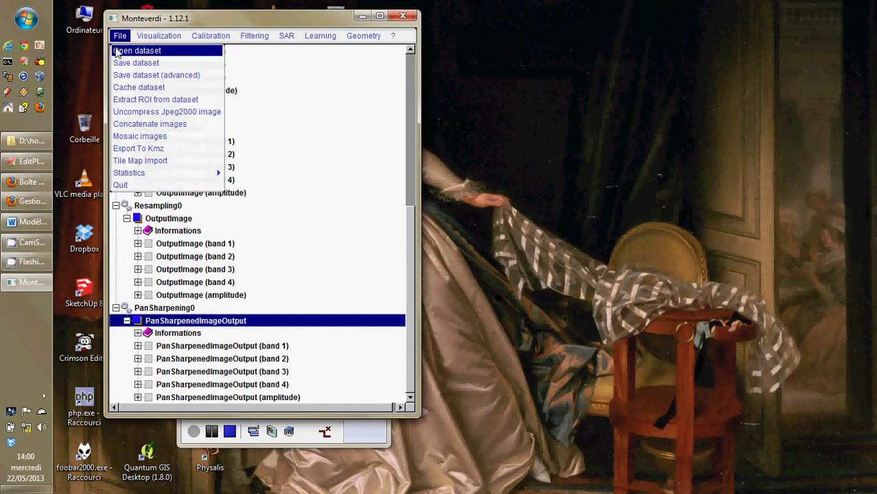
{"action": "left_click", "coordinate": [118, 52]}
{"action": "left_click", "coordinate": [279, 62]}
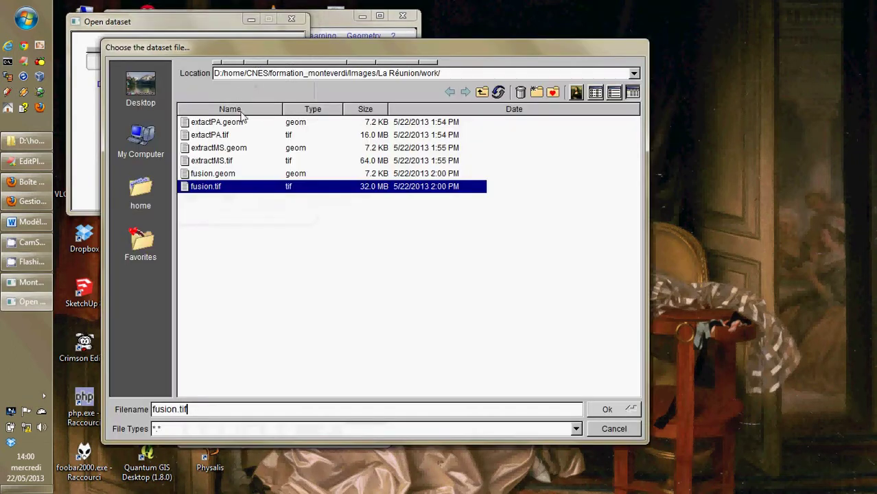
{"action": "left_click", "coordinate": [592, 412]}
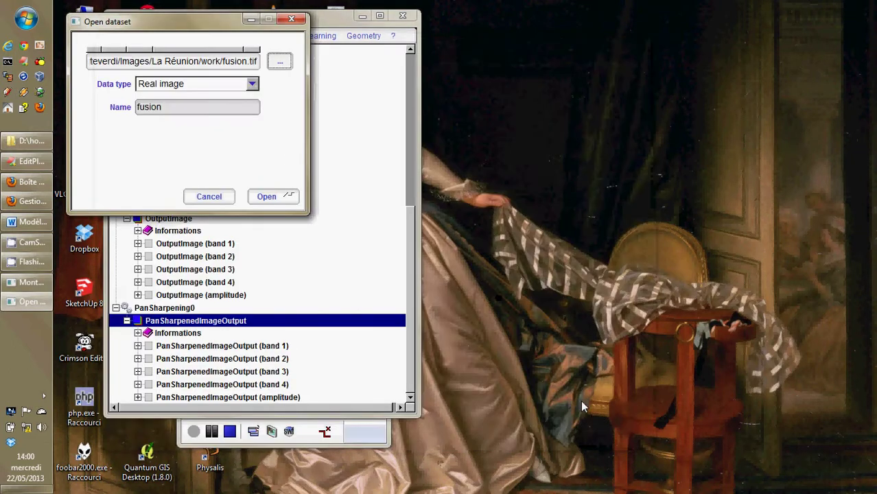
{"action": "left_click", "coordinate": [266, 196]}
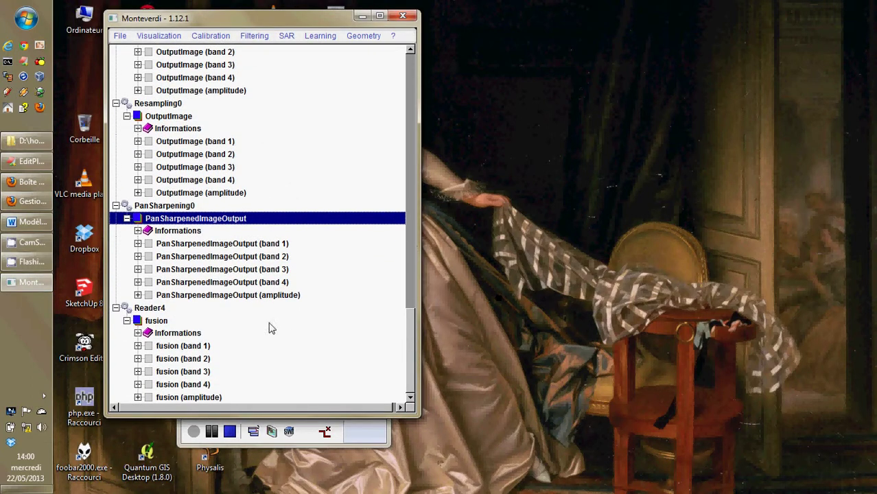
Display the fusion dataset of Reader4 in the viewer, inspect the marina at full resolution, and close the viewer
{"action": "left_click", "coordinate": [140, 322]}
{"action": "right_click", "coordinate": [140, 322]}
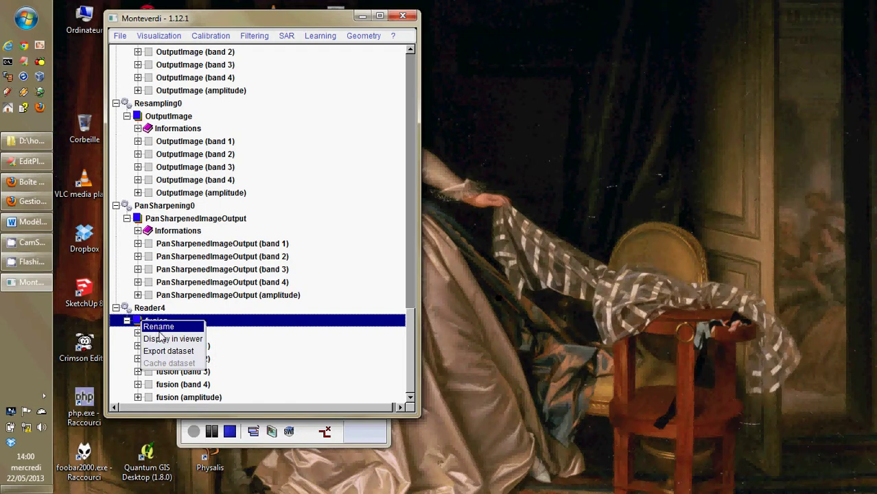
{"action": "left_click", "coordinate": [161, 337]}
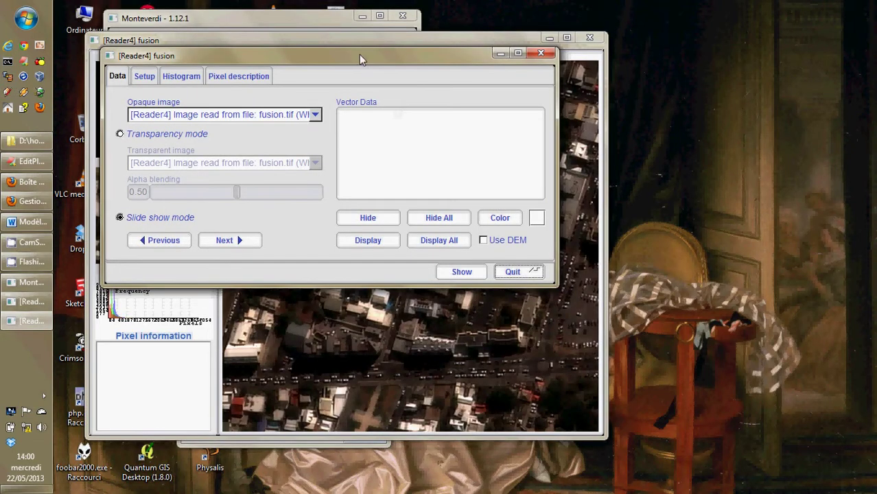
{"action": "left_click_drag", "start_coordinate": [367, 60], "coordinate": [774, 69]}
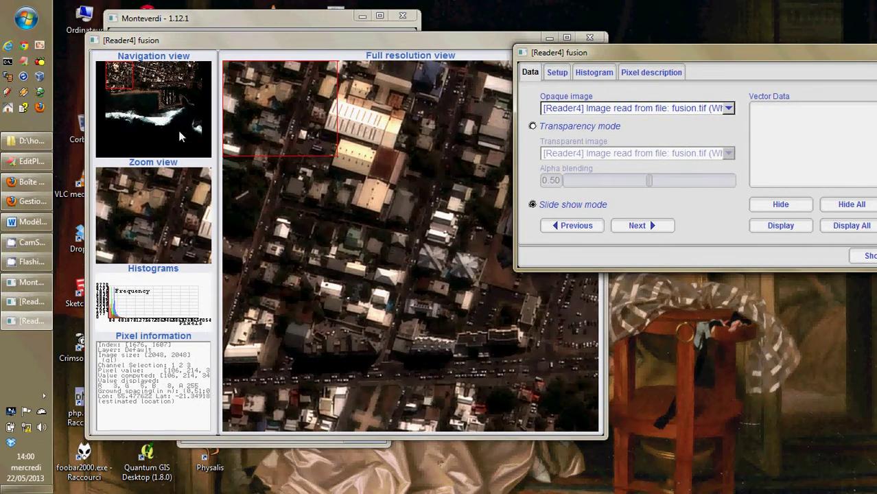
{"action": "left_click", "coordinate": [175, 101]}
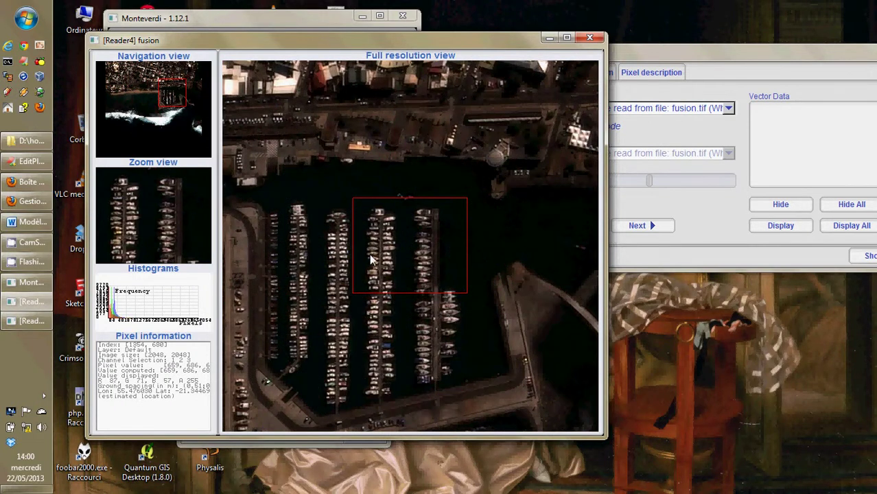
{"action": "left_click_drag", "start_coordinate": [634, 54], "coordinate": [411, 55]}
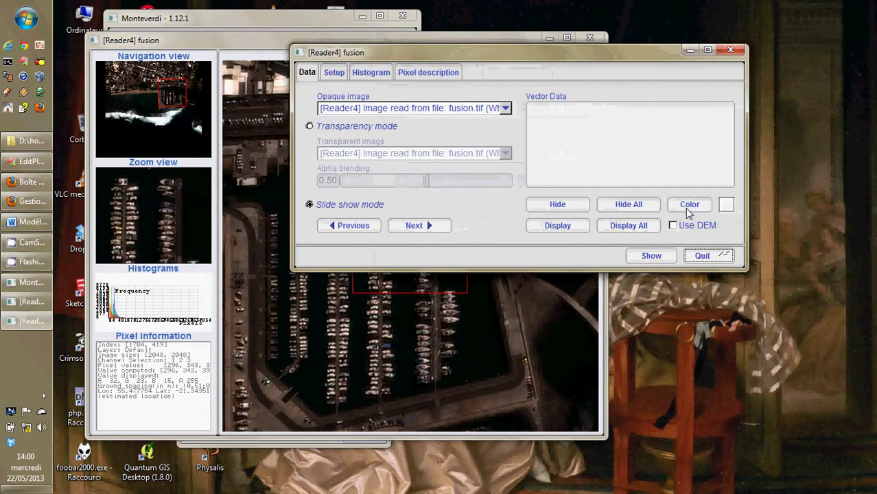
{"action": "left_click", "coordinate": [702, 255]}
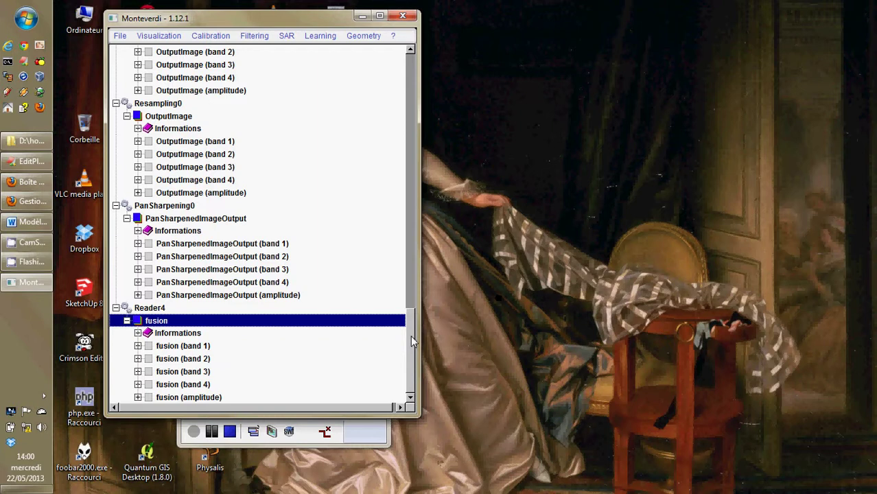
Start reprojecting an image with the fusion dataset of Reader4 as the image to project
{"action": "left_click", "coordinate": [368, 38]}
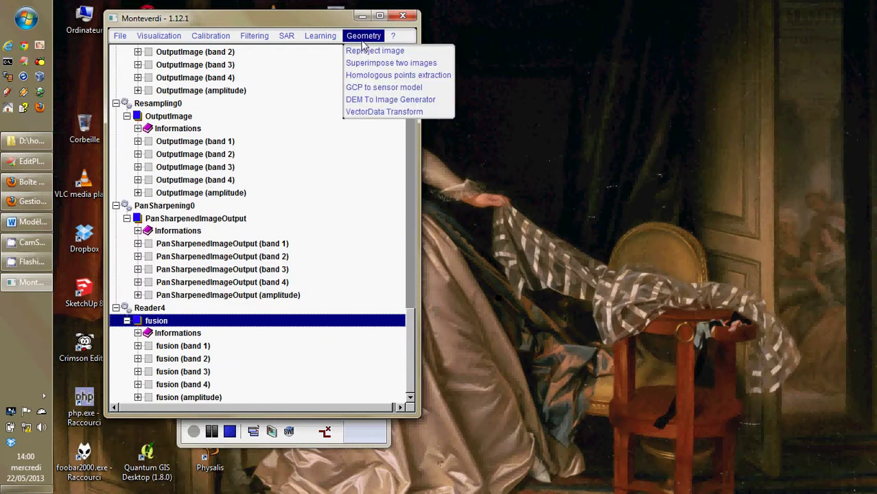
{"action": "left_click", "coordinate": [364, 53]}
{"action": "left_click", "coordinate": [300, 104]}
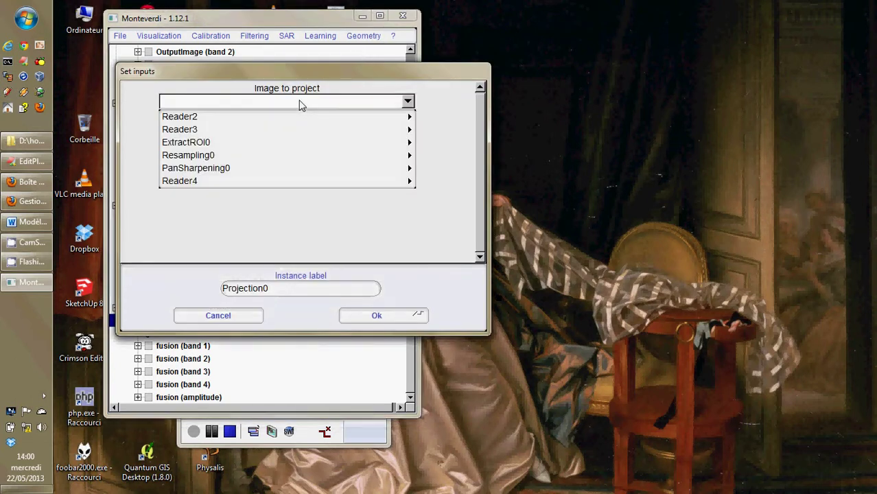
{"action": "mouse_move", "coordinate": [200, 187]}
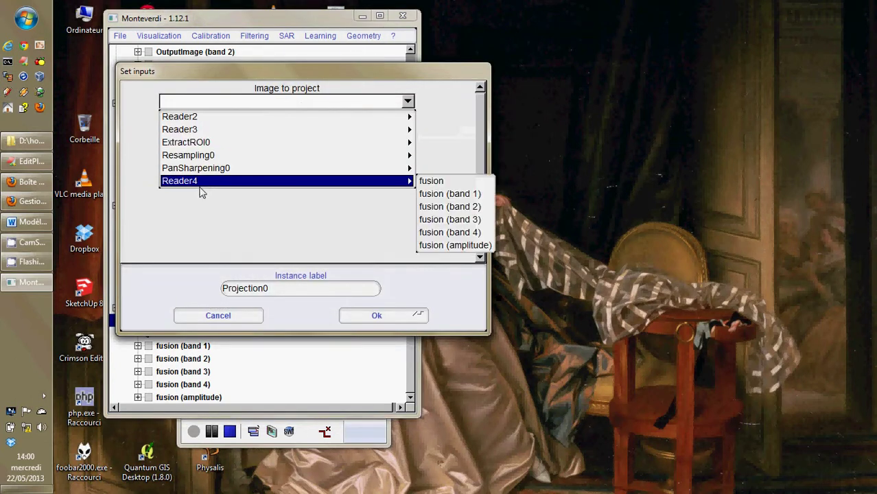
{"action": "left_click", "coordinate": [429, 182]}
{"action": "left_click", "coordinate": [374, 314]}
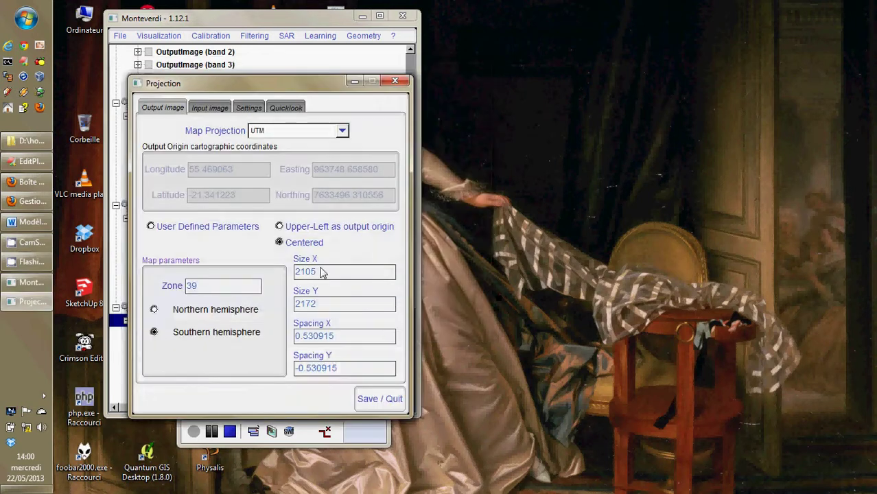
{"action": "left_click_drag", "start_coordinate": [264, 85], "coordinate": [224, 86]}
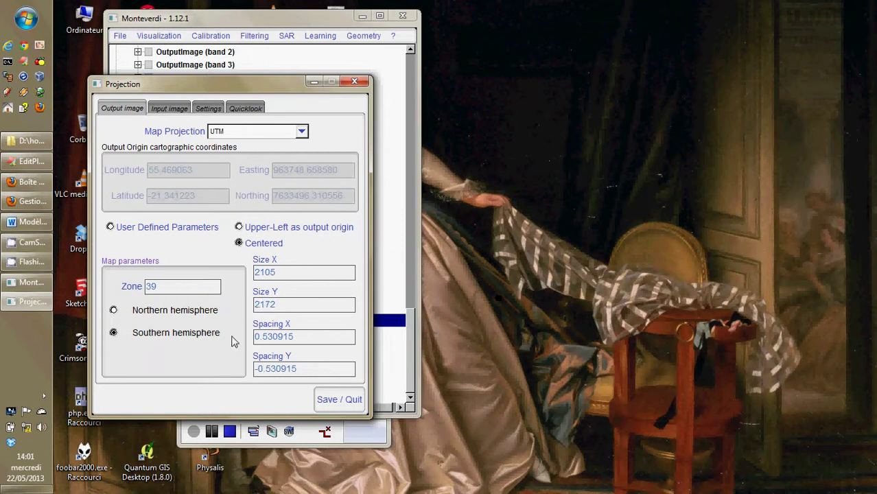
Set the projection's interpolator to BCO with a radius of 3
{"action": "left_click", "coordinate": [209, 110]}
{"action": "left_click", "coordinate": [213, 146]}
{"action": "left_click", "coordinate": [205, 169]}
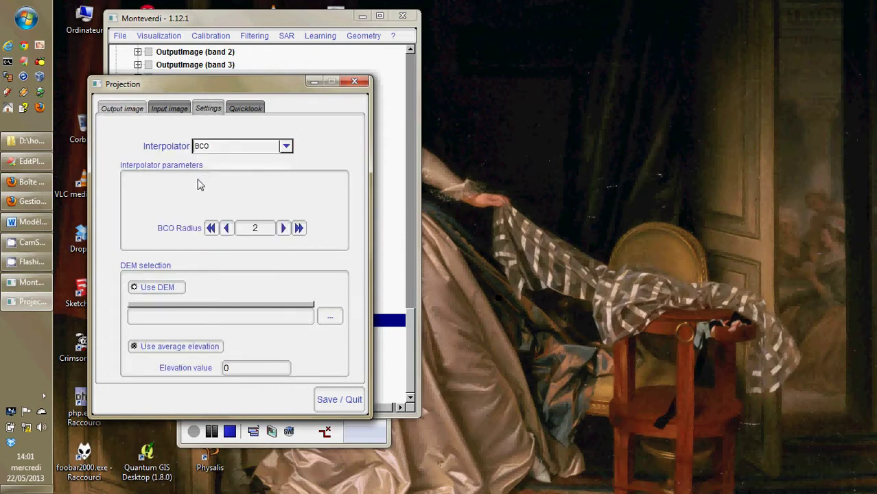
{"action": "left_click", "coordinate": [284, 229]}
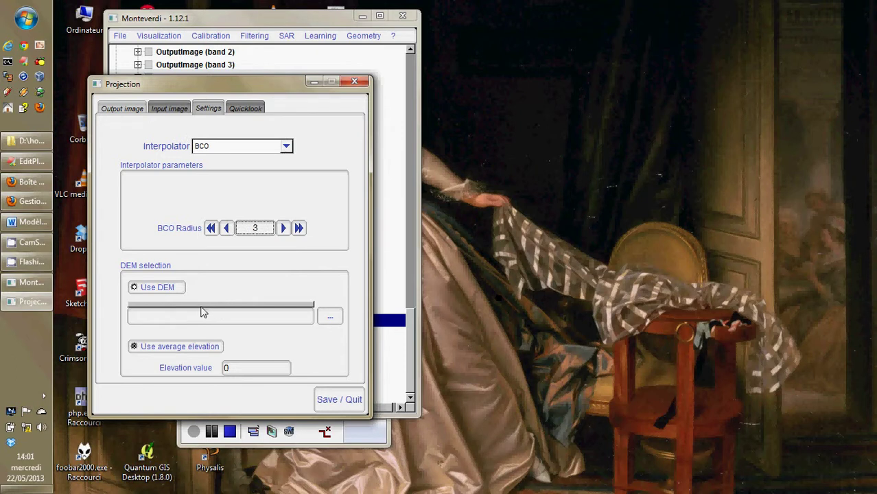
Use the srtm_reunion folder in La Réunion as the projection's DEM and save the projection
{"action": "left_click", "coordinate": [137, 291]}
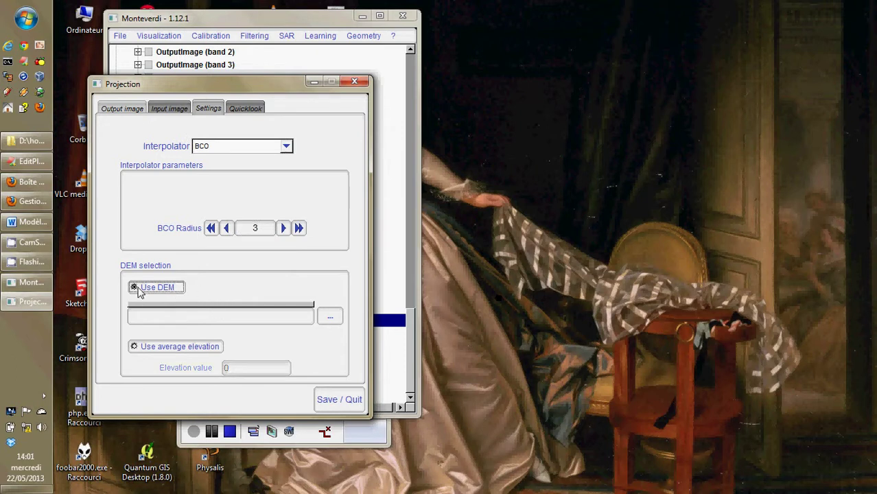
{"action": "left_click", "coordinate": [328, 317]}
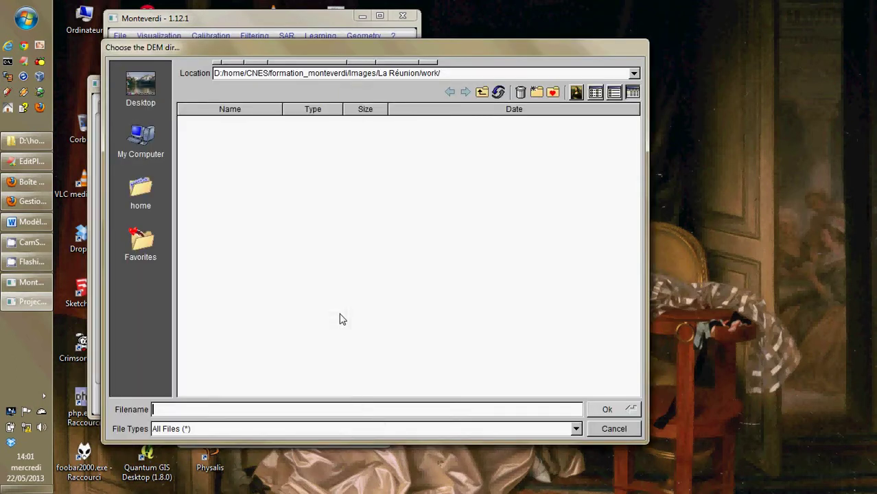
{"action": "left_click", "coordinate": [482, 93]}
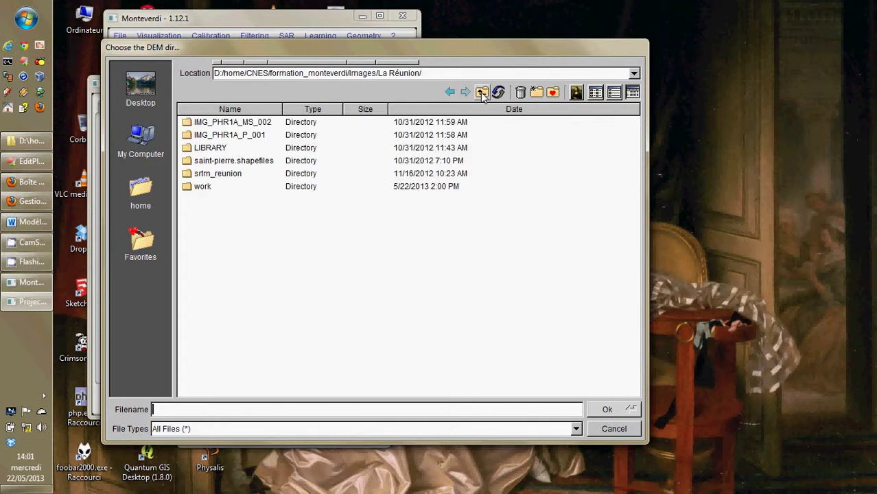
{"action": "left_click", "coordinate": [211, 174]}
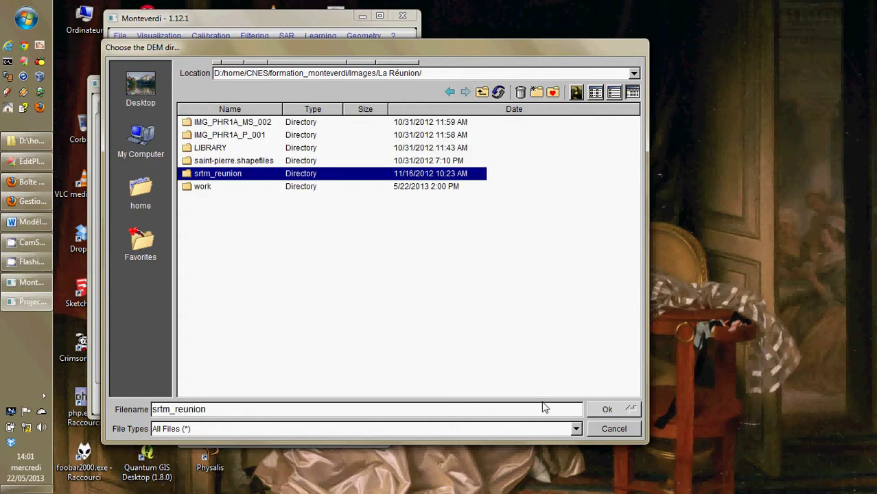
{"action": "left_click", "coordinate": [606, 410]}
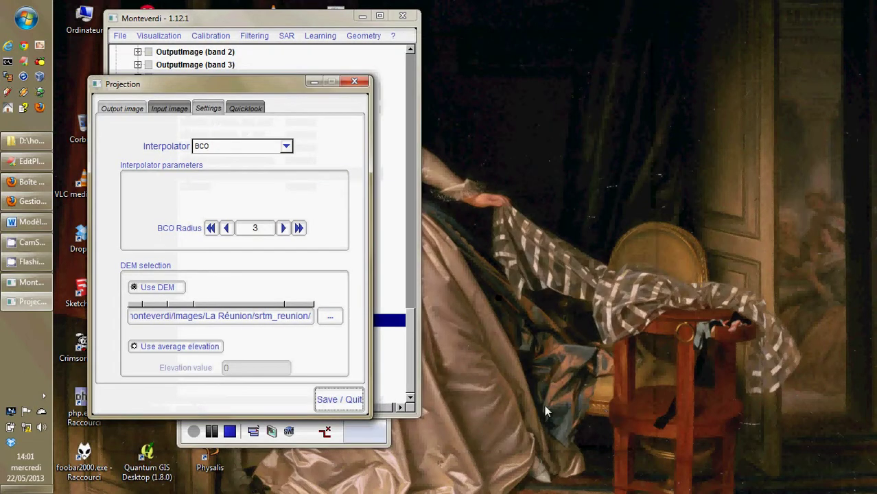
{"action": "left_click", "coordinate": [336, 398]}
Start exporting the OutputImage of Projection0 to the La Réunion work folder as OrthoFusion.tif
{"action": "scroll", "coordinate": [406, 311], "scroll_direction": "down", "scroll_amount": 3}
{"action": "left_click", "coordinate": [170, 321]}
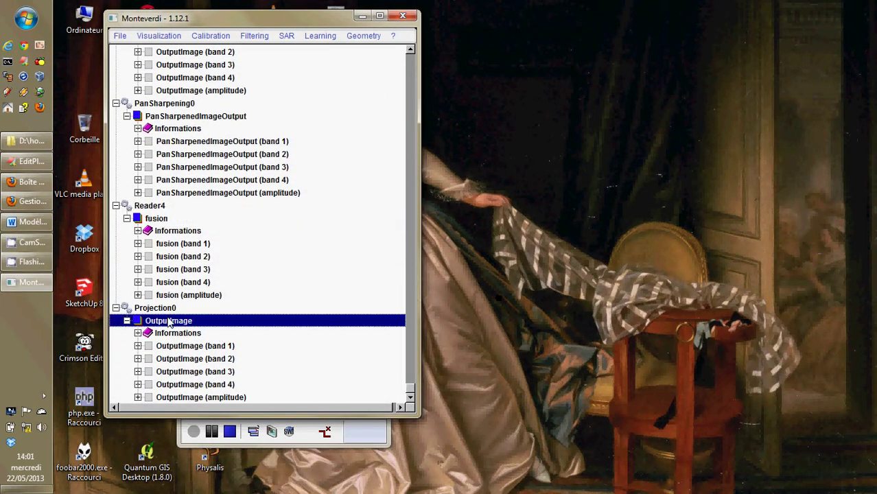
{"action": "right_click", "coordinate": [169, 320]}
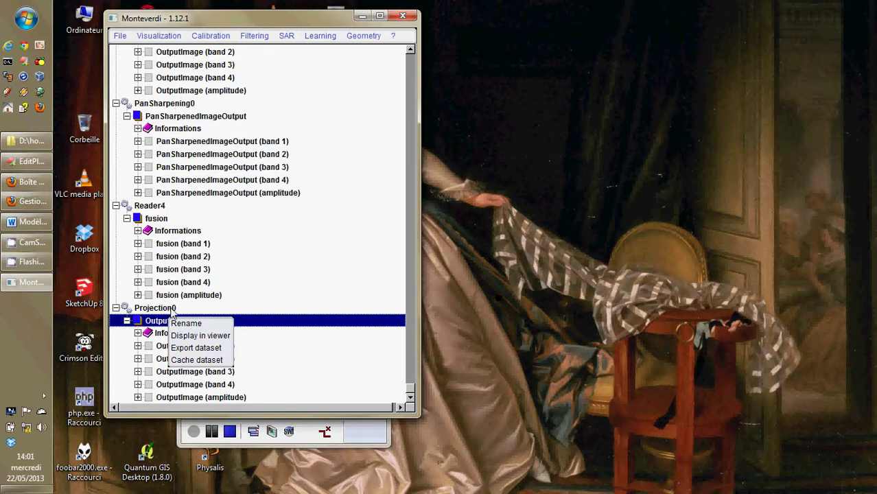
{"action": "left_click", "coordinate": [197, 347]}
{"action": "left_click", "coordinate": [354, 139]}
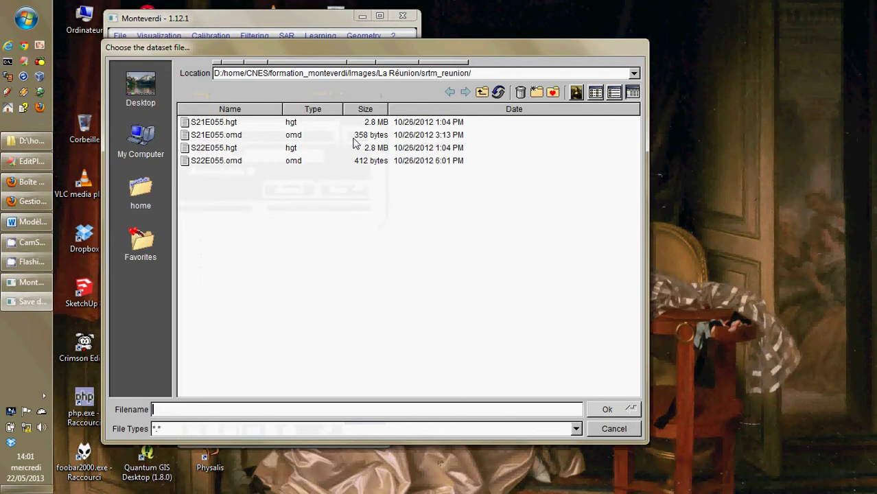
{"action": "left_click", "coordinate": [482, 91]}
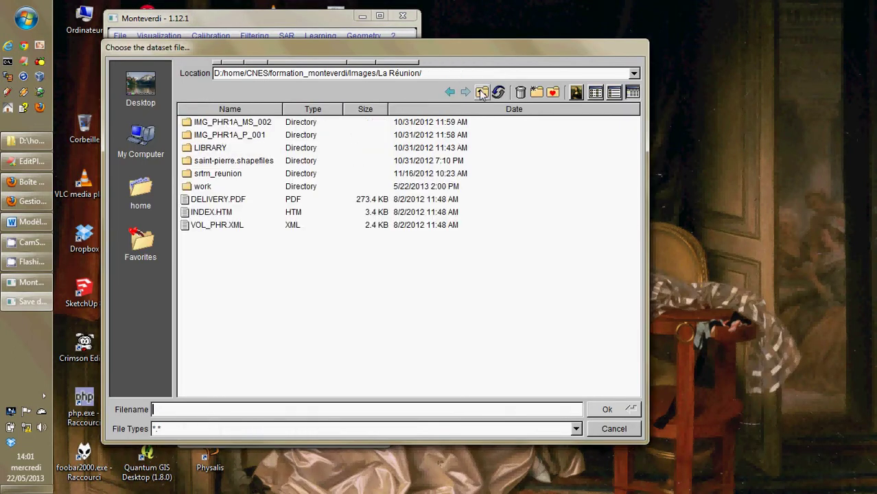
{"action": "double_click", "coordinate": [200, 188]}
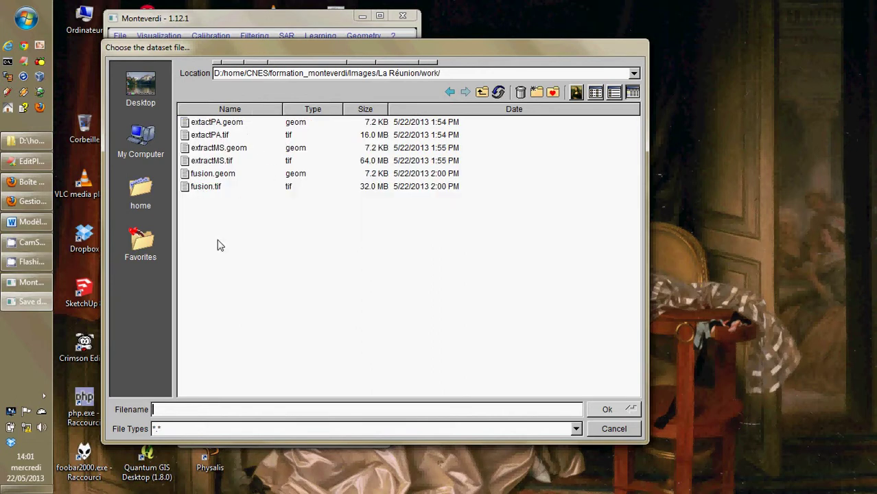
{"action": "type", "text": "OrthoFusion.t"}
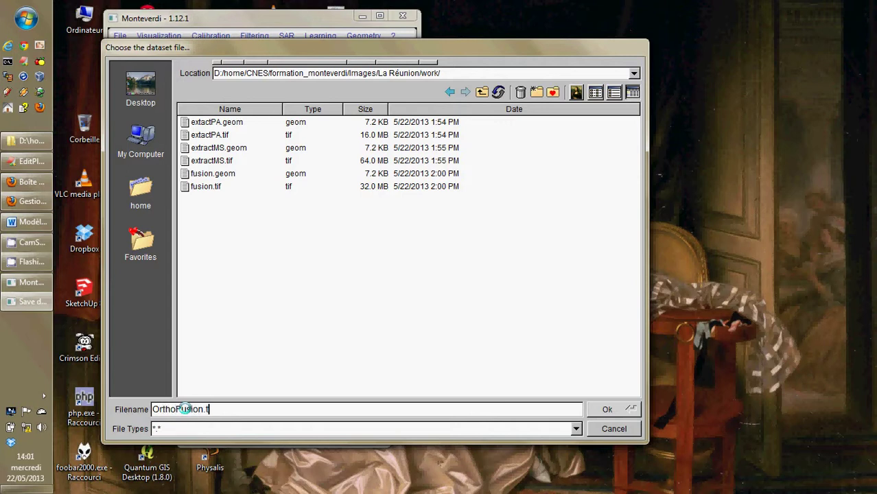
{"action": "left_click", "coordinate": [603, 410]}
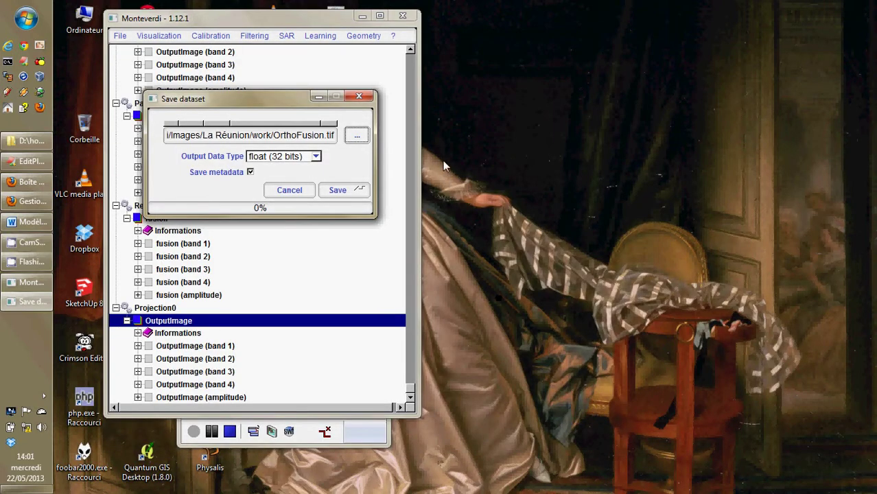
Set the output data type to short (16 bits) and save the orthorectified dataset
{"action": "left_click", "coordinate": [291, 159]}
{"action": "left_click", "coordinate": [274, 127]}
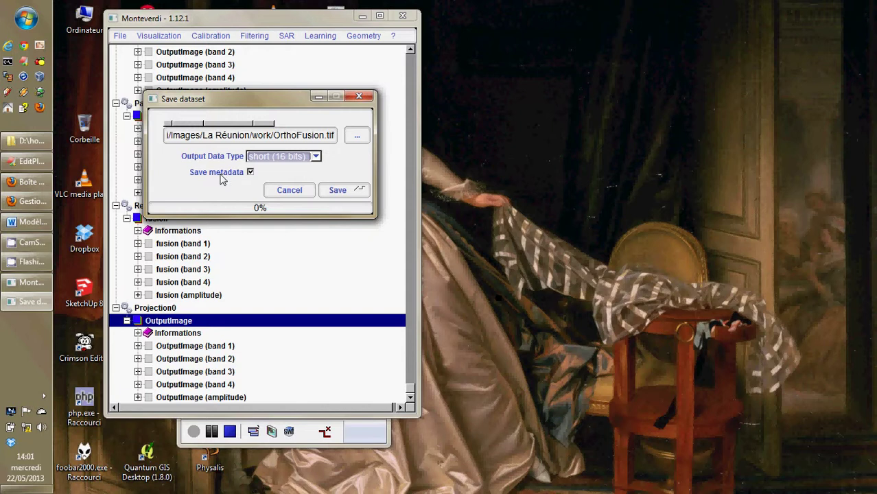
{"action": "left_click", "coordinate": [340, 190]}
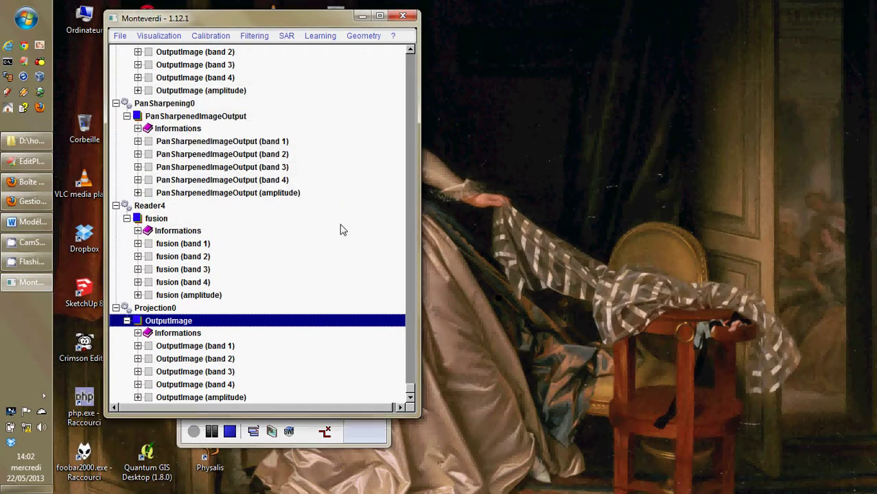
Open OrthoFusion.tif from the work folder as a new dataset named OrthoFusion
{"action": "left_click", "coordinate": [120, 36]}
{"action": "left_click", "coordinate": [147, 49]}
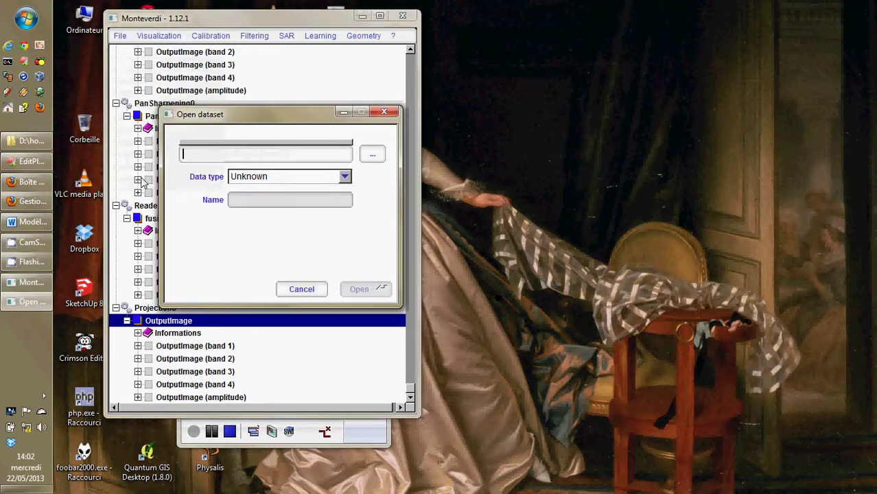
{"action": "left_click", "coordinate": [374, 152]}
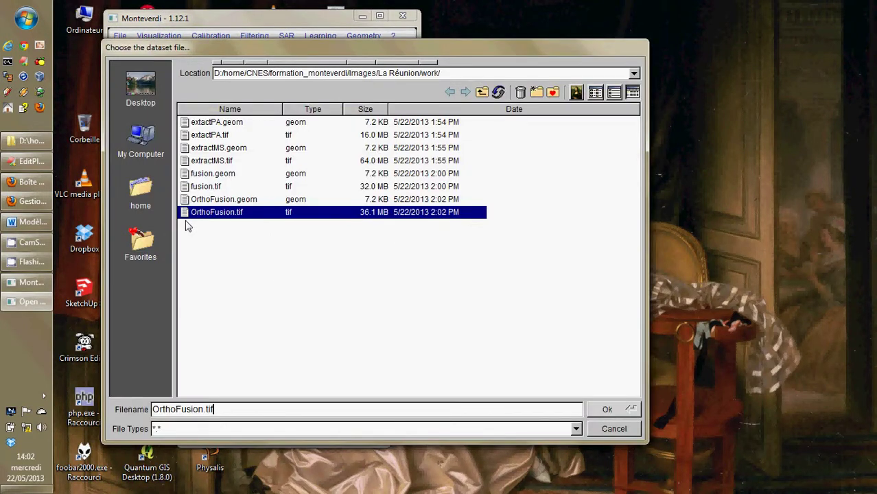
{"action": "left_click", "coordinate": [604, 410]}
{"action": "left_click", "coordinate": [360, 289]}
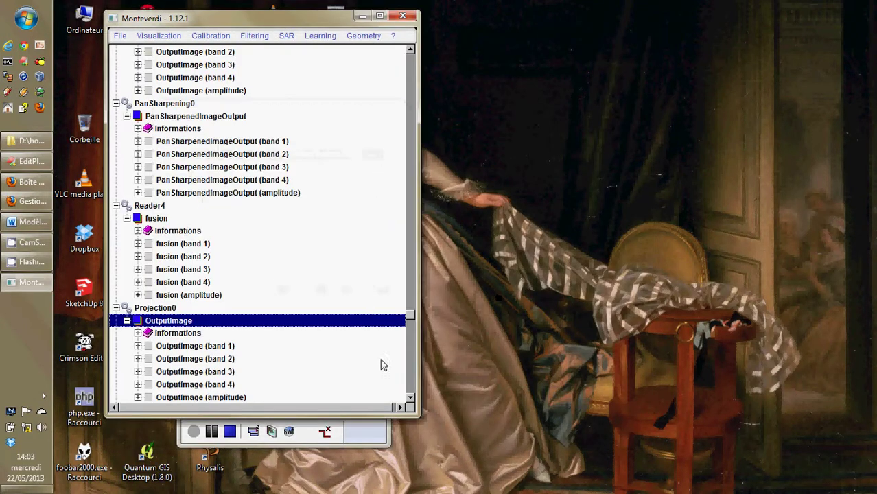
Display the OrthoFusion dataset of Reader5 in the viewer and inspect the beach and marina areas at full resolution
{"action": "left_click_drag", "start_coordinate": [414, 323], "coordinate": [414, 398]}
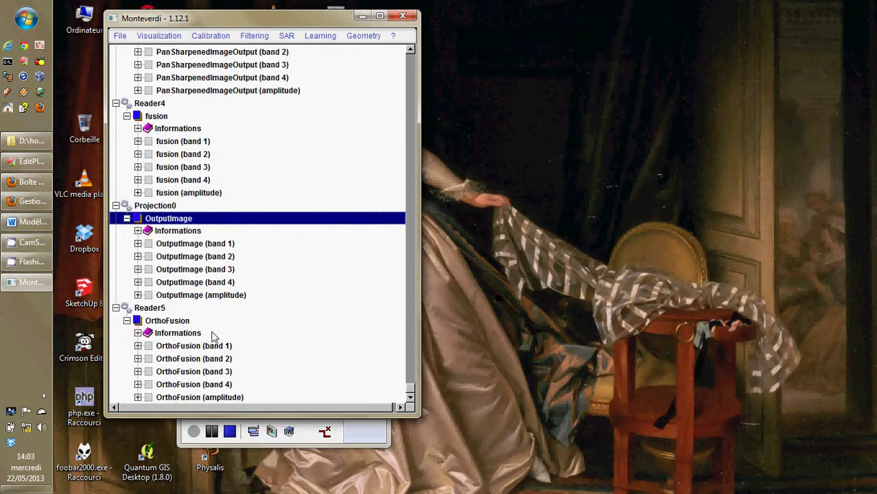
{"action": "left_click", "coordinate": [176, 323]}
{"action": "right_click", "coordinate": [176, 325]}
{"action": "left_click", "coordinate": [205, 339]}
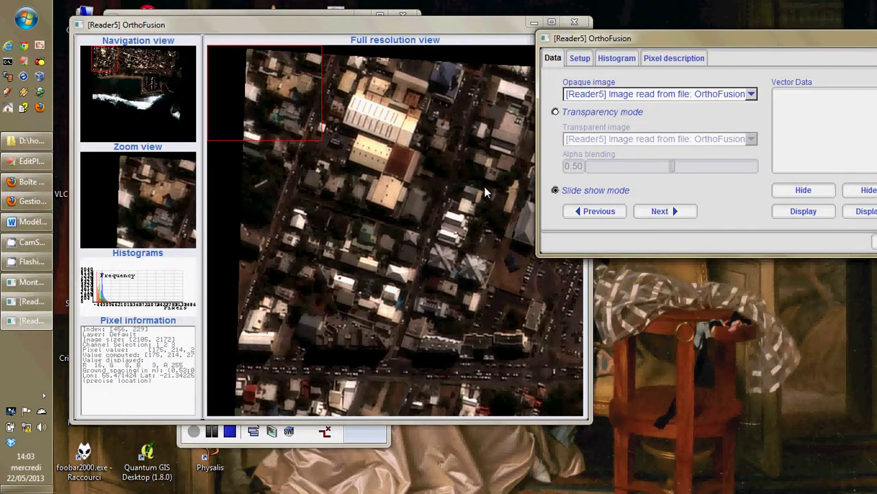
{"action": "left_click", "coordinate": [138, 89]}
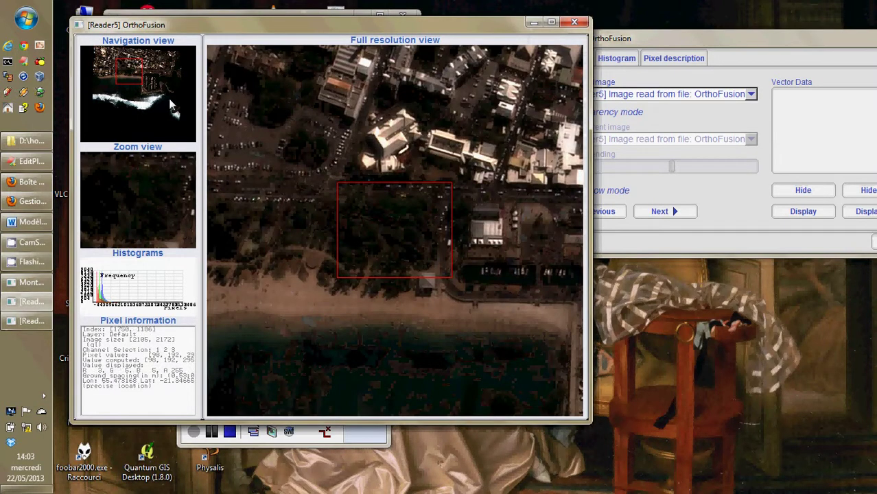
{"action": "left_click", "coordinate": [163, 122]}
{"action": "left_click", "coordinate": [162, 79]}
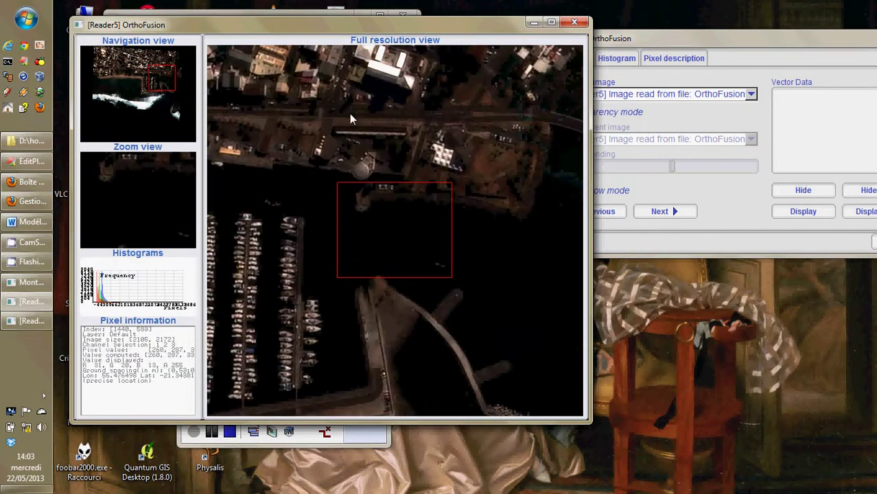